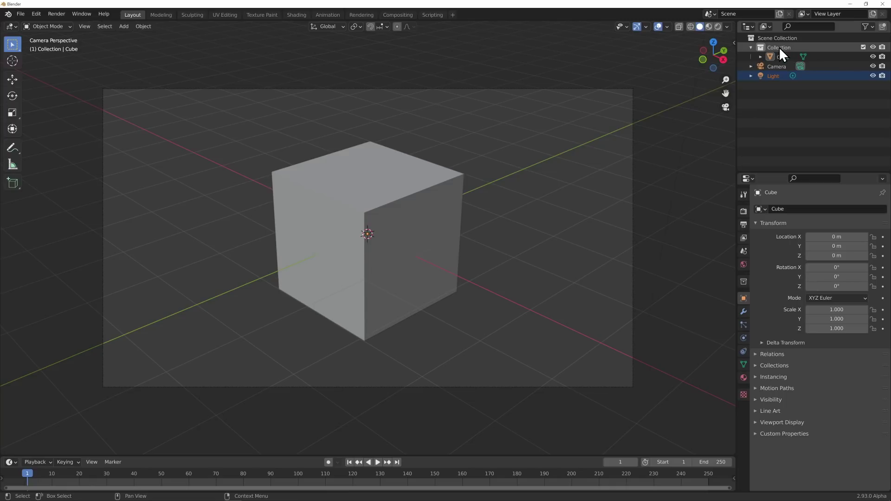
Select the cube in the collection and enlarge the timeline area below the 3D viewport.
click(779, 50)
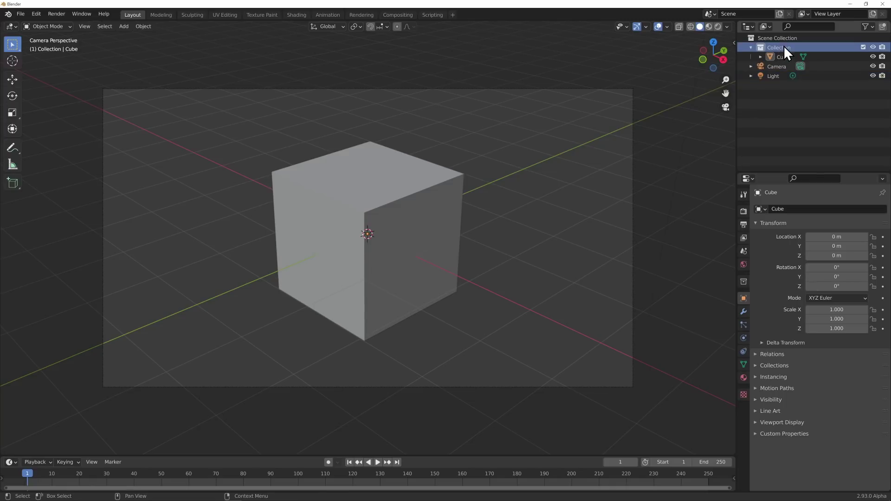
click(783, 57)
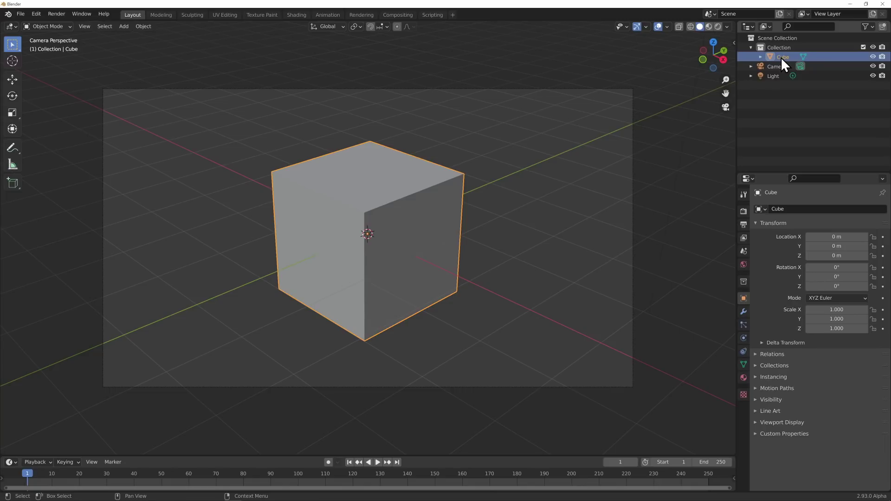
drag(231, 456, 229, 354)
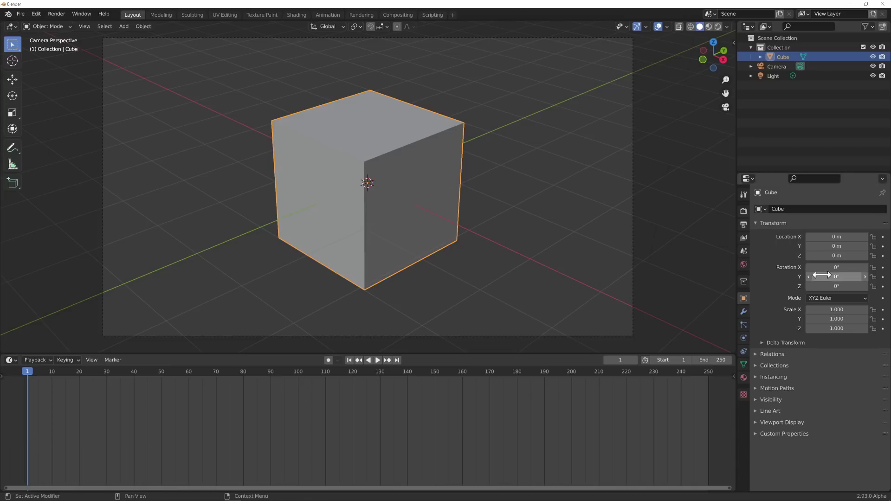
Set the scene's end frame to 100 and its frame rate to 25 fps.
click(742, 211)
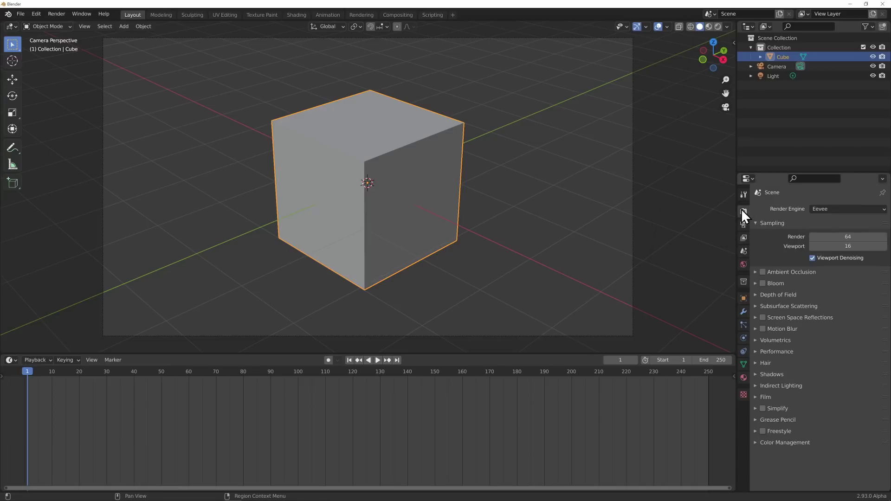
click(742, 222)
click(843, 303)
text(100)
key(Return)
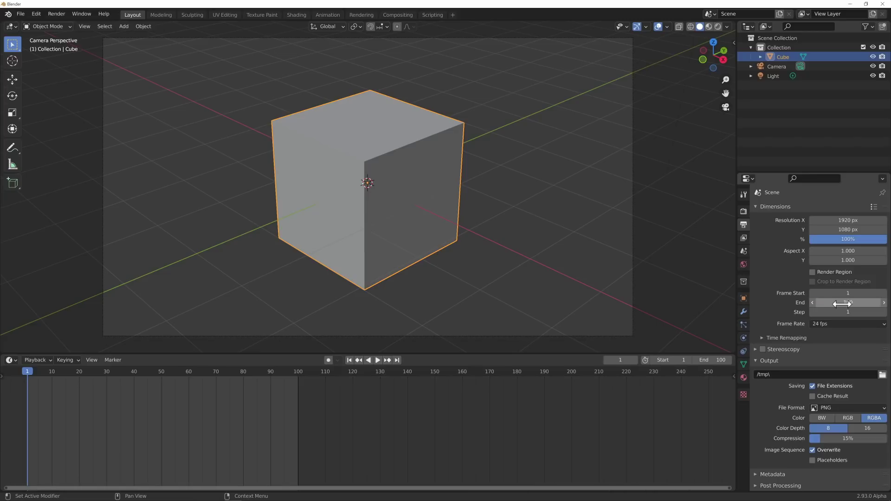
click(816, 321)
click(830, 353)
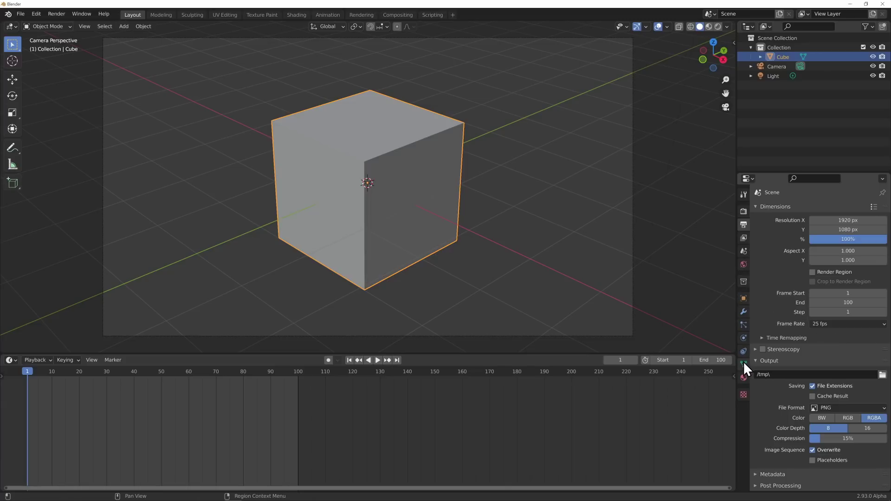
Insert a rotation keyframe for the cube at frame 1 and show its object transform properties.
click(743, 311)
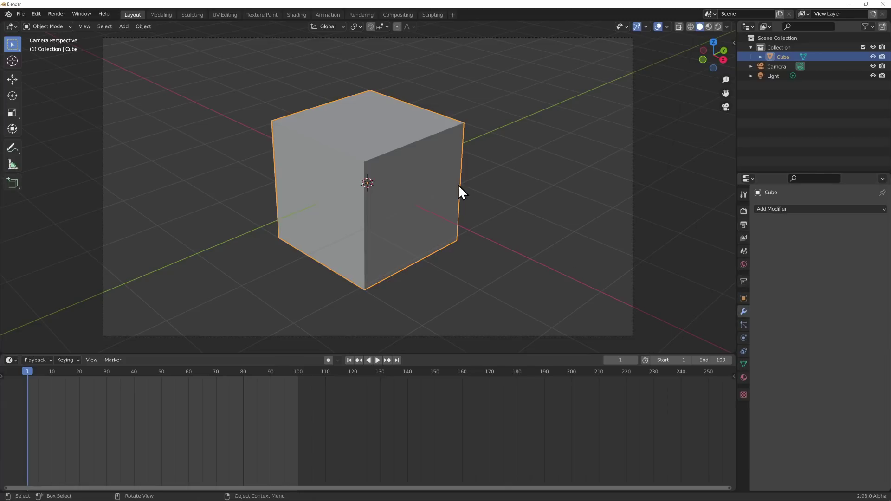
key(i)
click(384, 208)
click(744, 297)
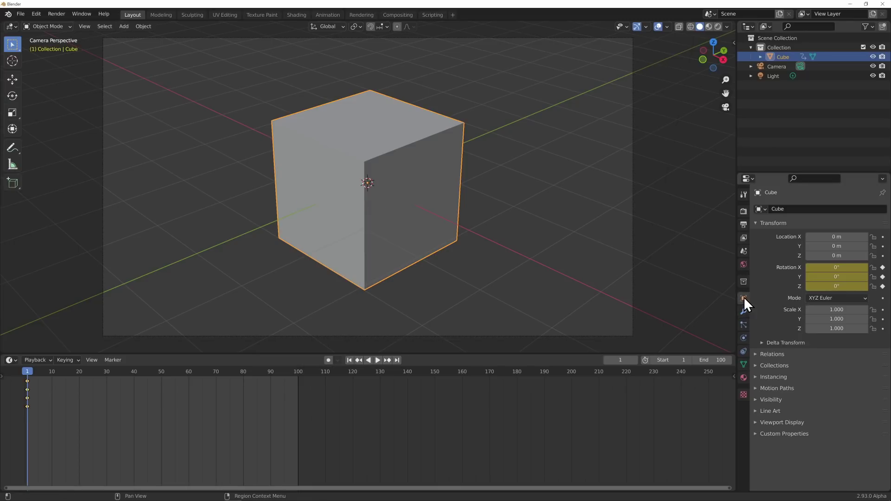
At frame 100, set the cube's Z rotation to 360° and keyframe it.
key(shift+Right)
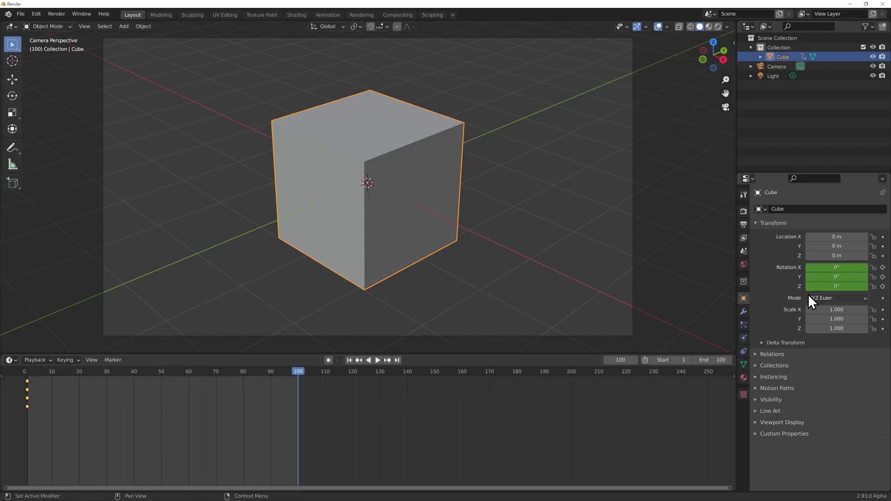
double_click(828, 286)
text(360)
key(Return)
click(882, 287)
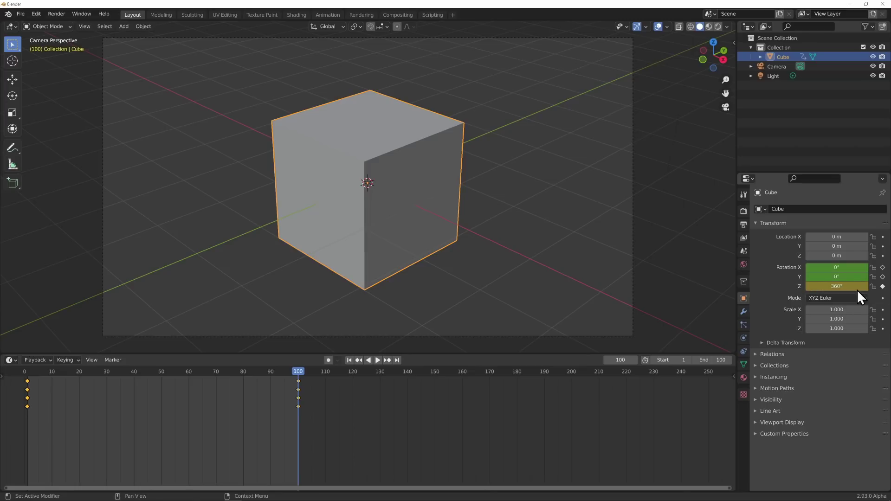
Switch to the Animation workspace, change its camera view area to the Graph Editor and frame the cube's curves.
click(328, 15)
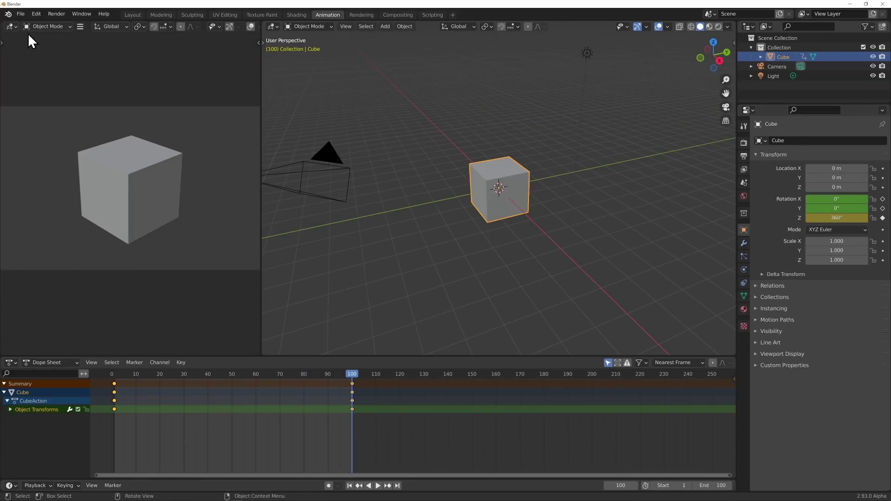
click(12, 26)
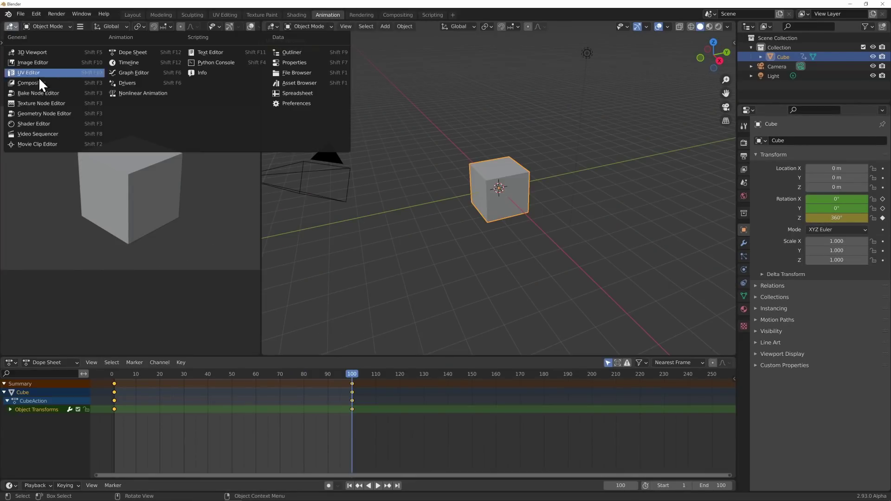
click(125, 75)
key(Home)
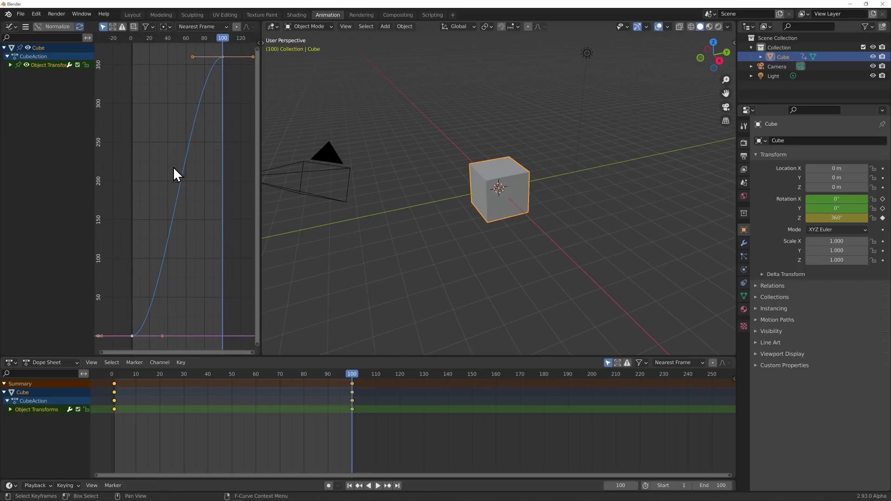
Set the interpolation of the cube's keyframes at frames 1 and 100 to Linear and preview the animation.
click(114, 409)
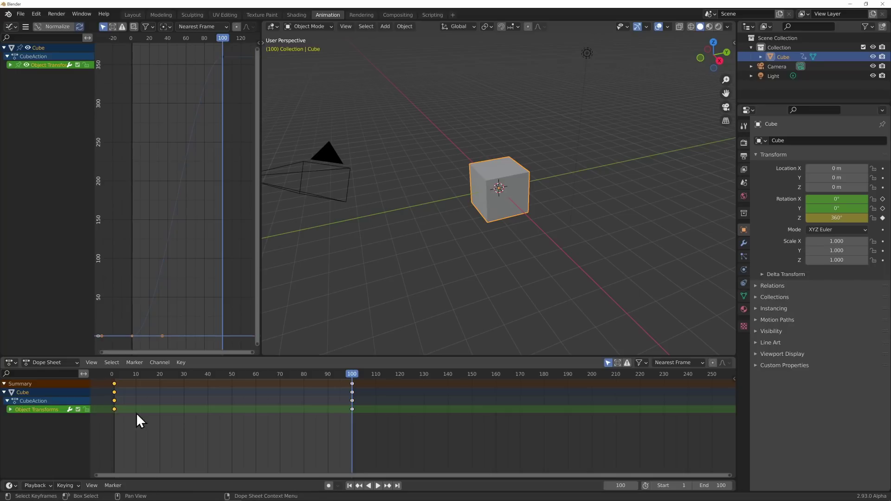
shift+click(352, 409)
right_click(352, 408)
mouse_move(351, 408)
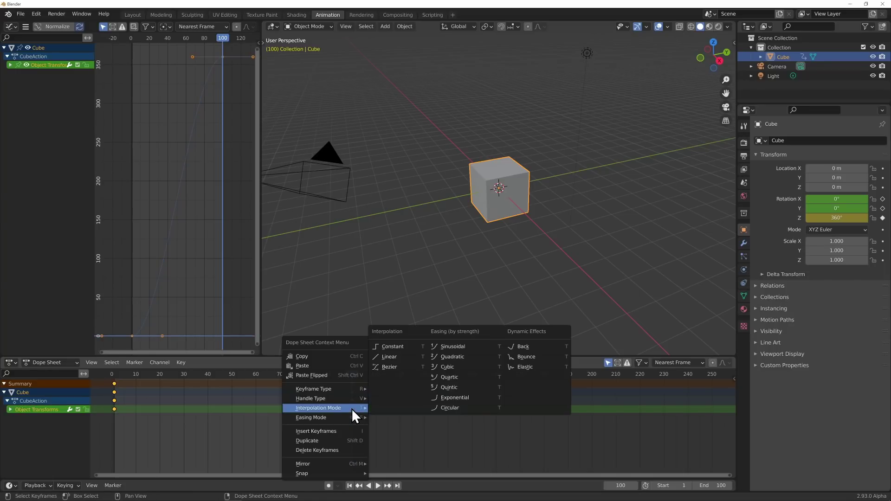
click(397, 355)
key(space)
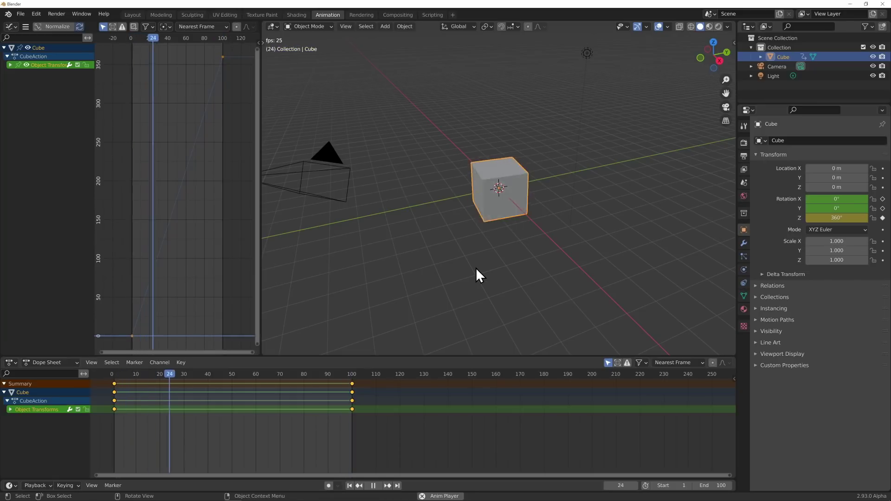
key(Escape)
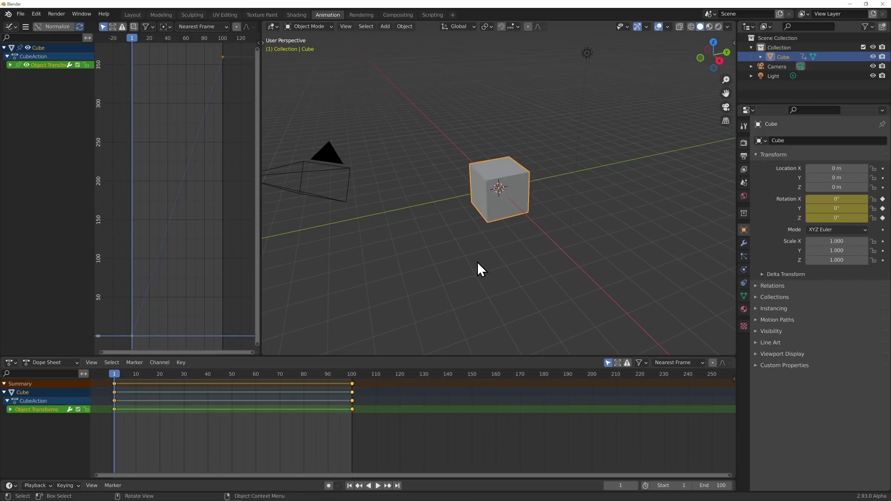
View the scene through the camera and widen the 3D viewport by narrowing the Graph Editor.
key(KP_0)
scroll(427, 255, up, 4)
drag(259, 213, 189, 218)
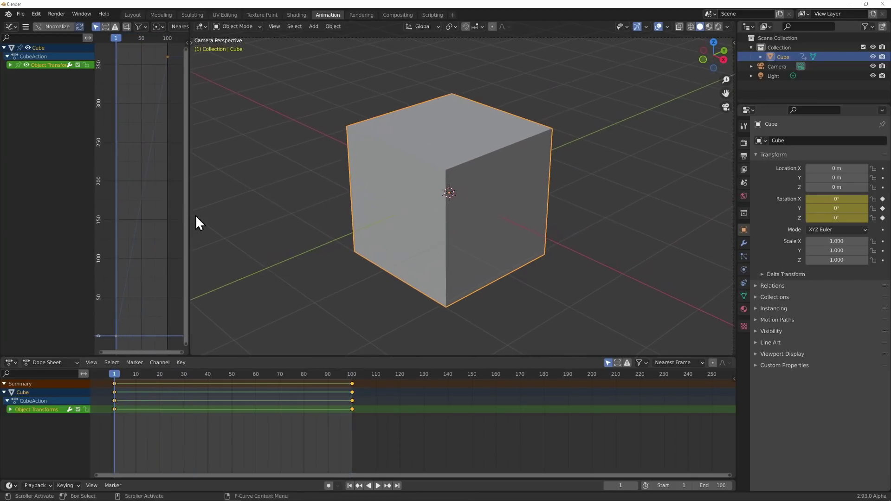
Add a blank Grease Pencil object directly to the Scene Collection.
click(743, 243)
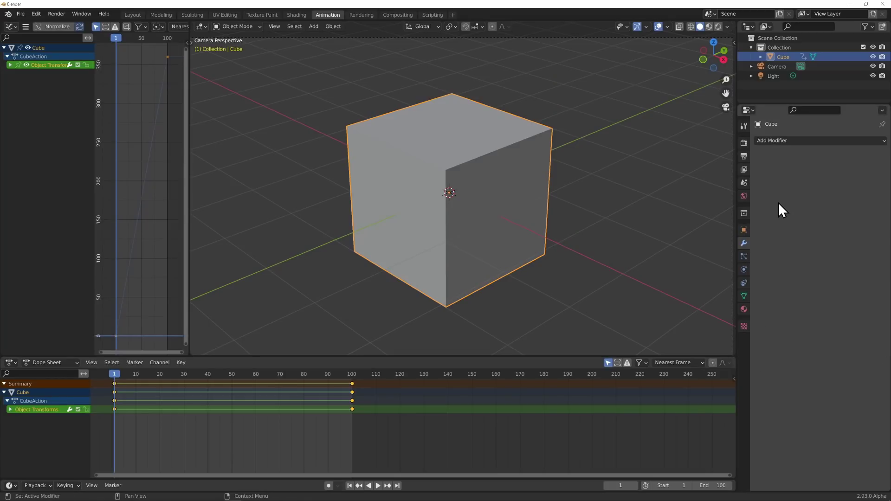
click(777, 37)
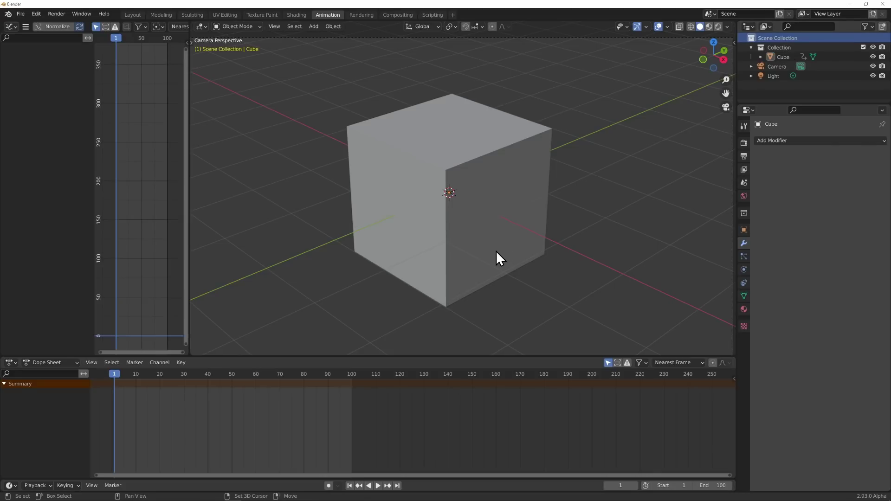
key(shift+a)
mouse_move(558, 188)
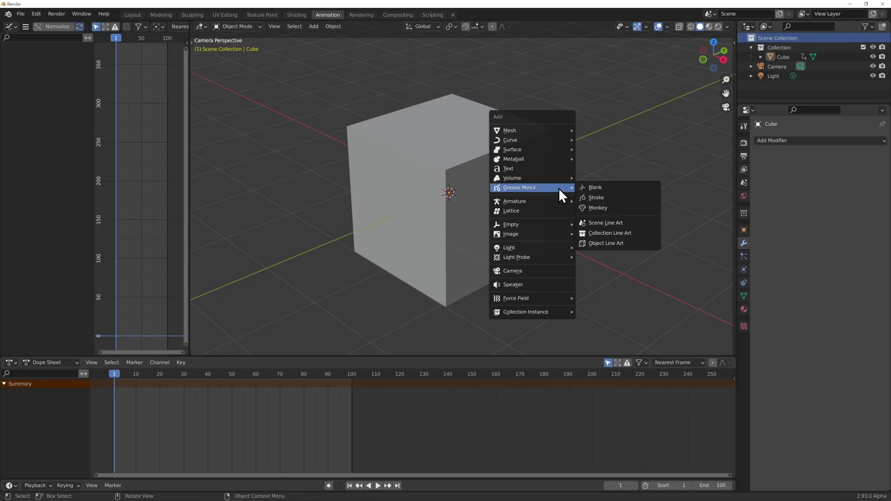
click(603, 188)
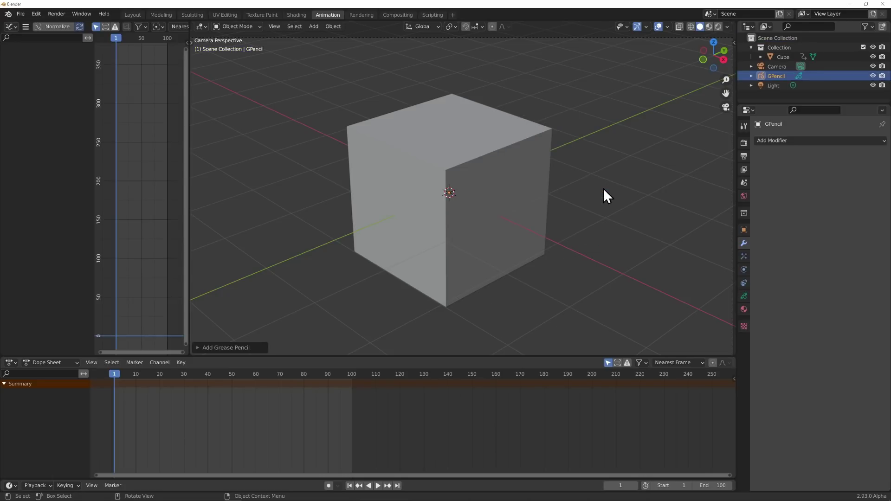
Add a new layer to the Grease Pencil object and name it Outlines.
click(743, 297)
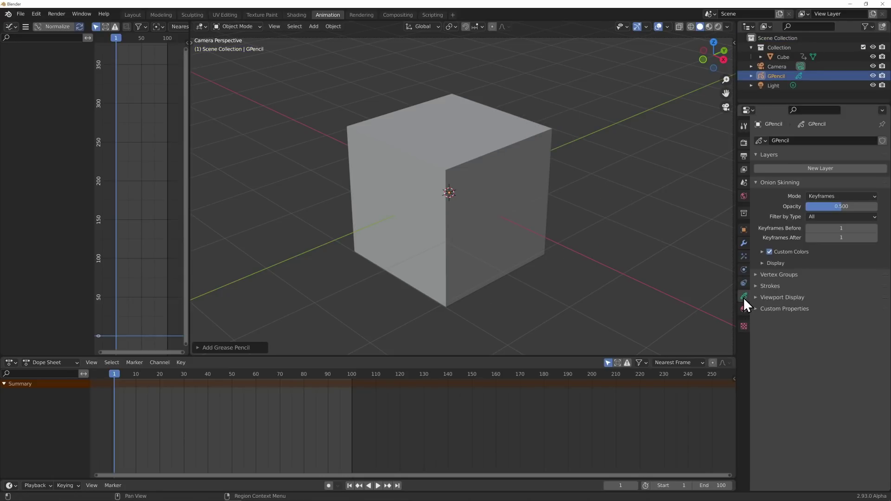
click(806, 169)
double_click(781, 171)
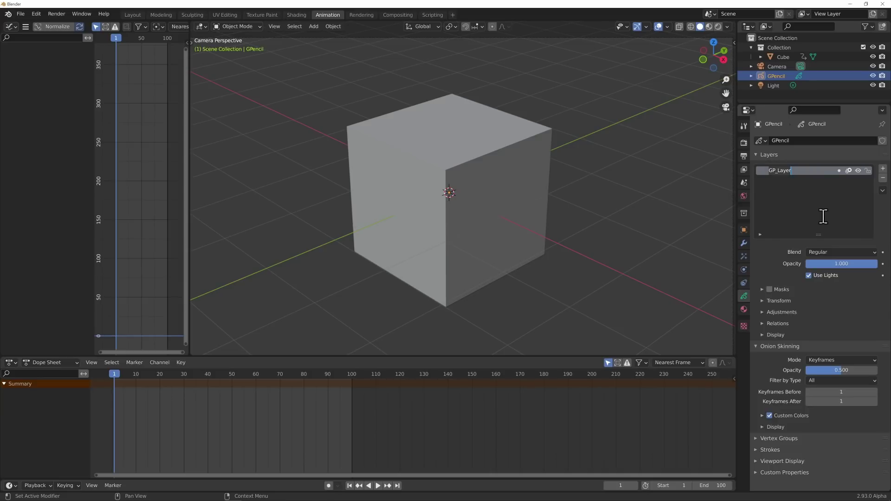
text(Outlines)
key(Return)
Create a new material for the Grease Pencil object and name it SolidLines.
click(744, 310)
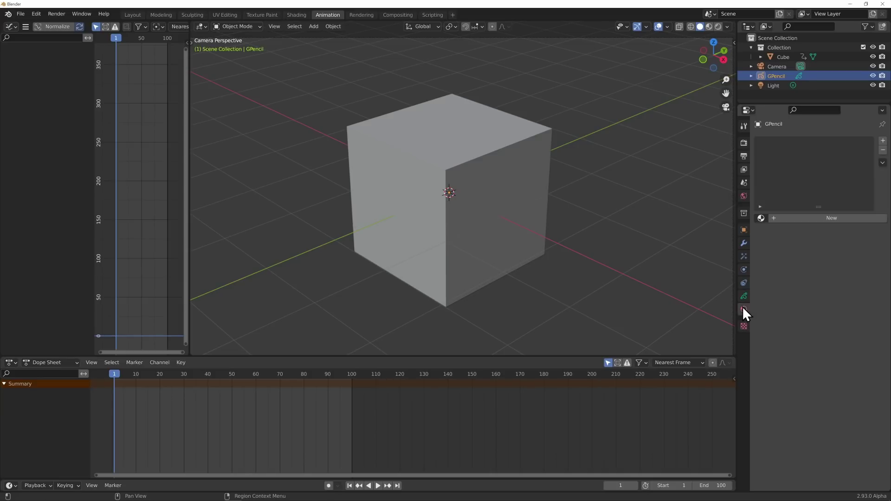
click(760, 217)
click(760, 220)
click(759, 219)
click(760, 218)
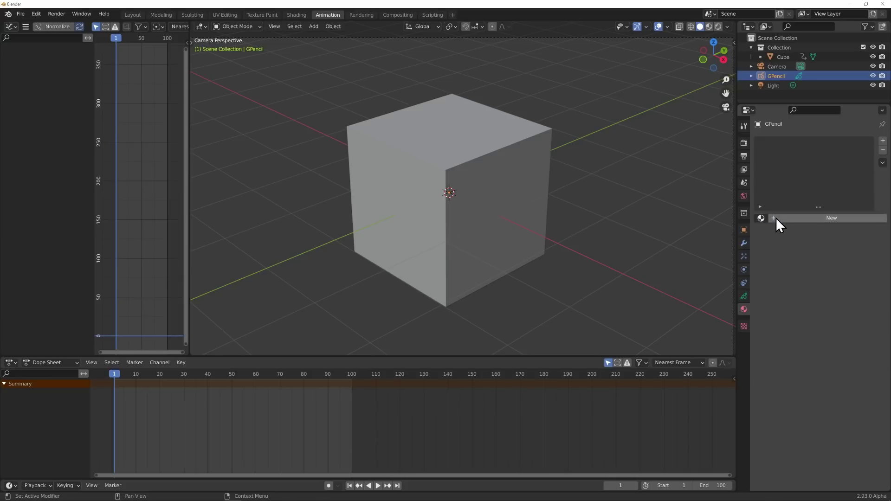
click(775, 217)
click(783, 216)
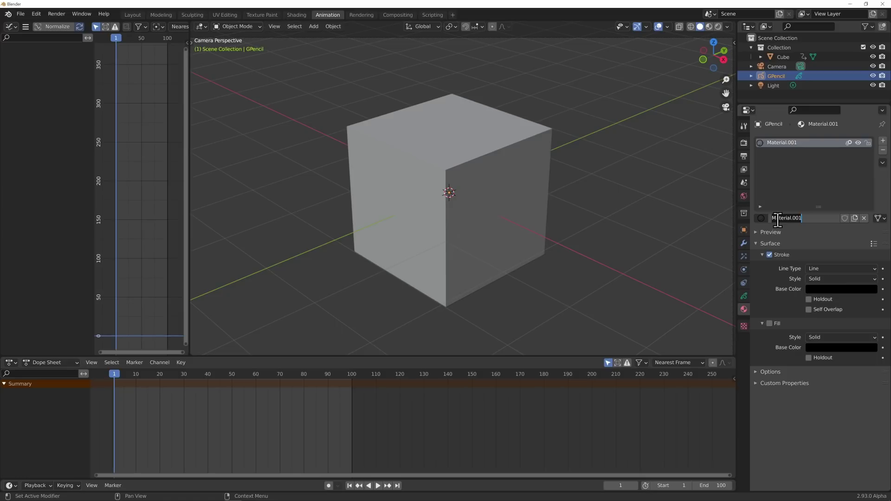
text(Line)
key(BackSpace)
key(BackSpace)
key(BackSpace)
key(BackSpace)
text(SolidS)
key(BackSpace)
text(Lines)
key(Return)
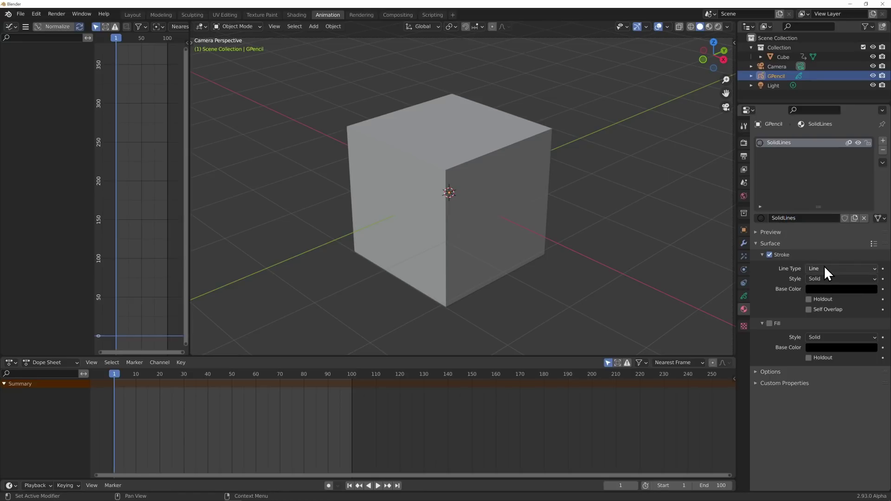
key(XF86AudioLowerVolume)
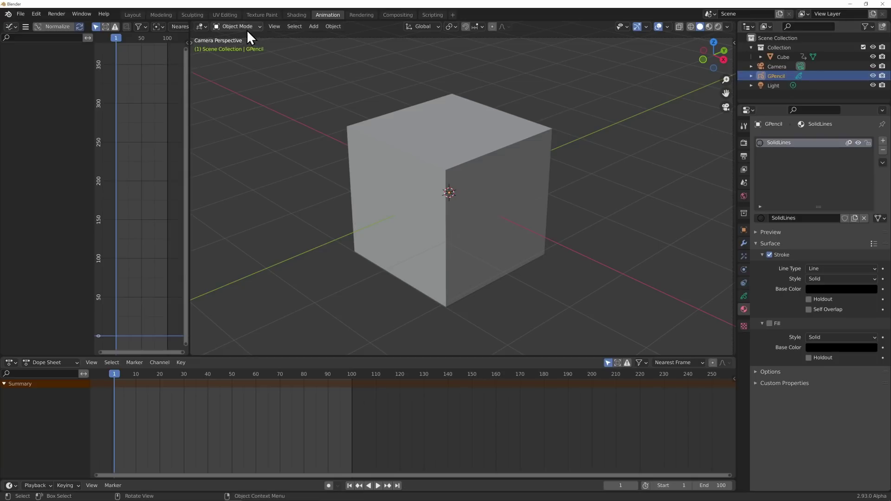
Show the 3D viewport's toolbar and switch the Grease Pencil object to Draw mode.
key(t)
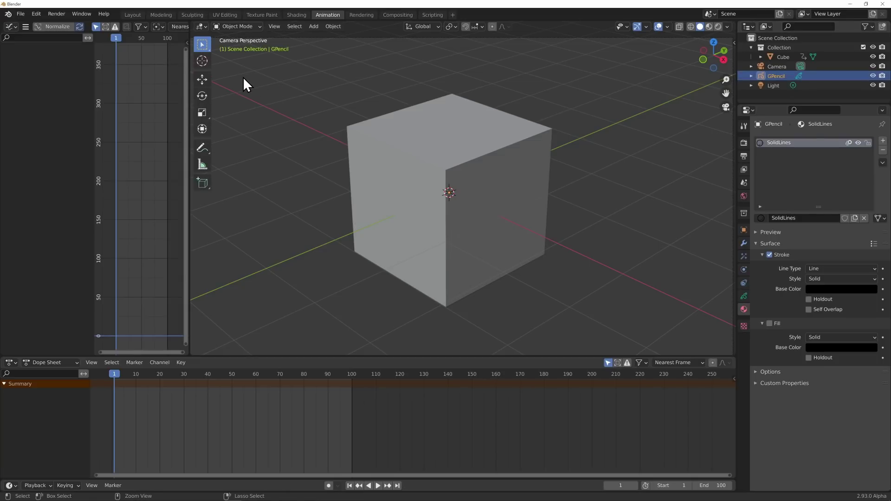
key(ctrl+Tab)
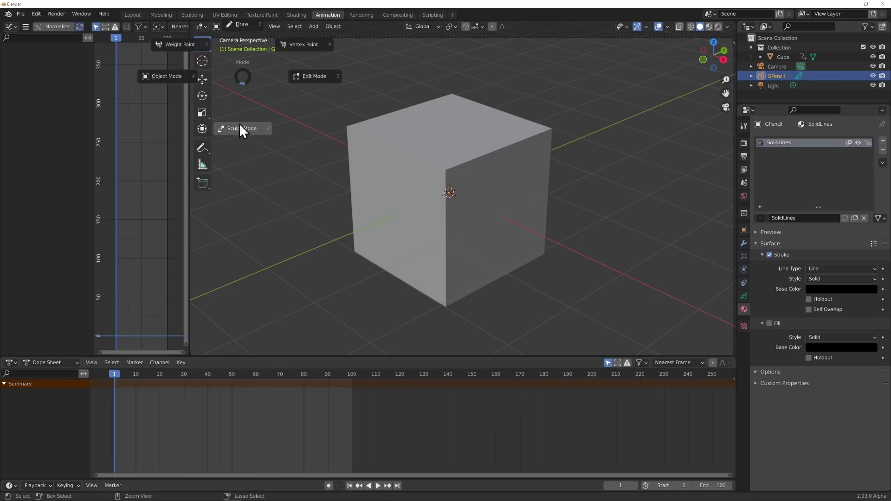
click(239, 22)
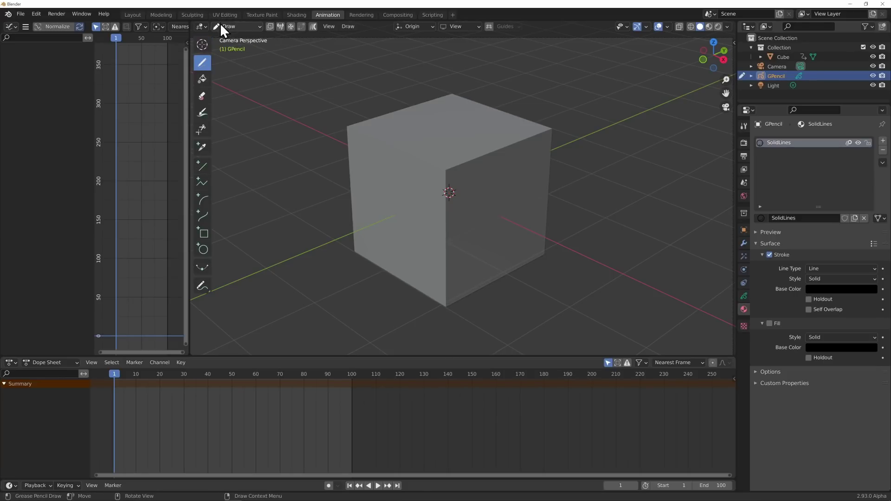
Show the viewport's tool settings and choose the Ink Pen brush for drawing.
click(326, 27)
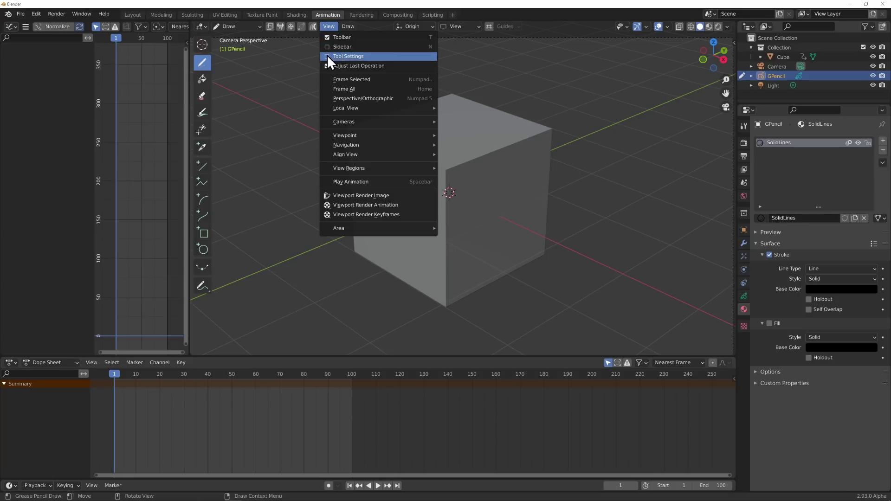
click(327, 55)
click(237, 28)
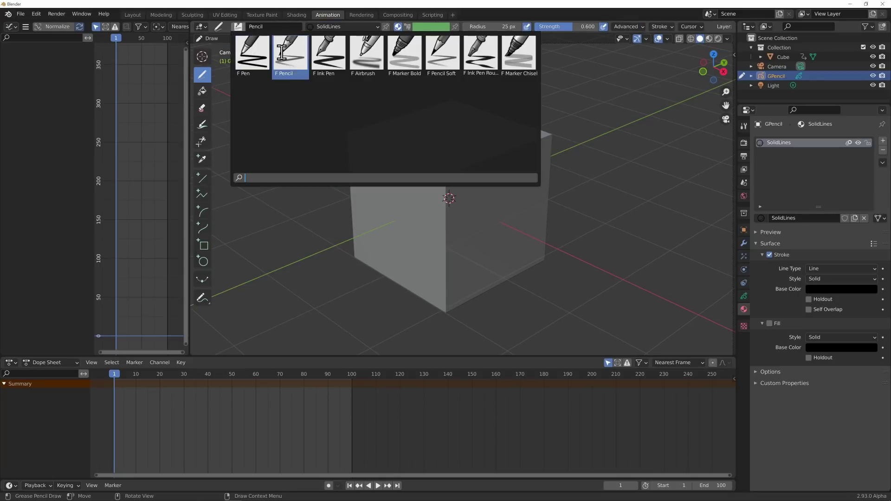
click(315, 55)
Return the Grease Pencil object to Object Mode and add a Line Art modifier to it.
click(206, 38)
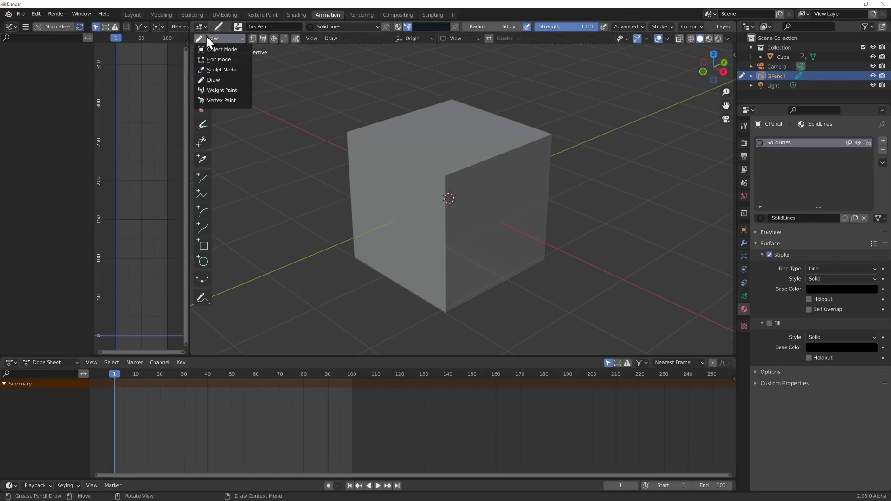
click(209, 47)
click(743, 243)
click(819, 140)
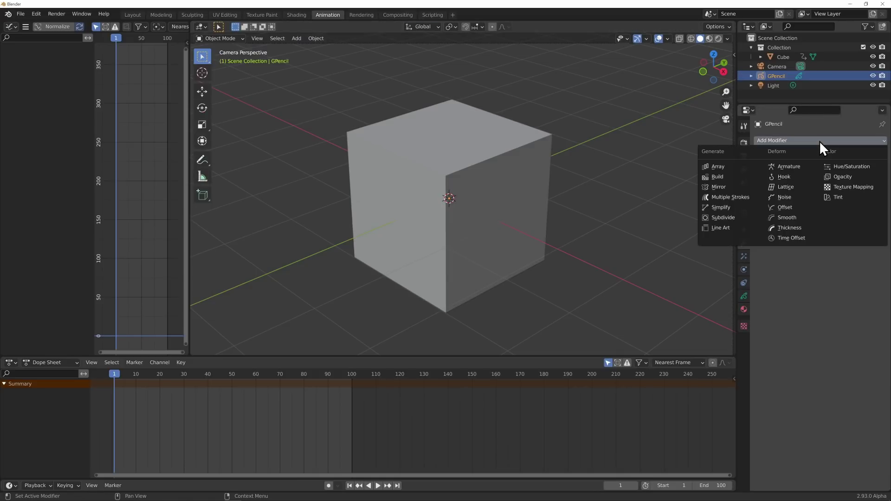
click(736, 227)
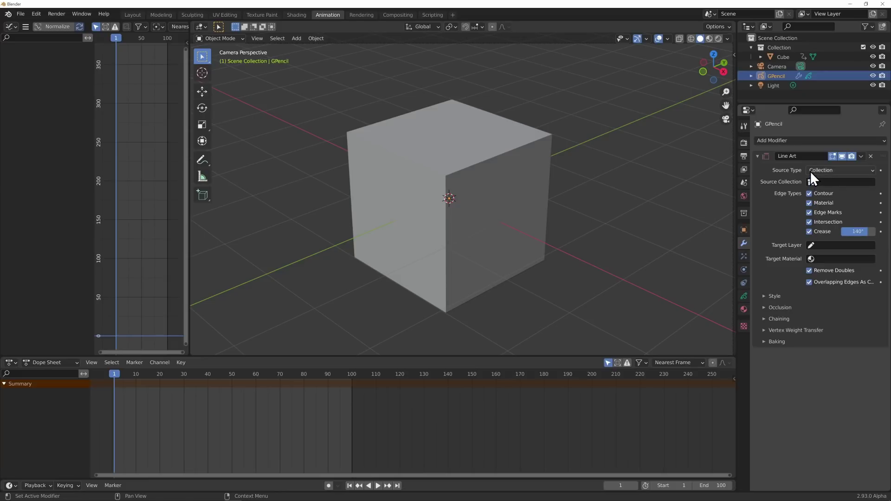
Set the Line Art modifier's source type to Object and pick the cube as its source object.
click(854, 171)
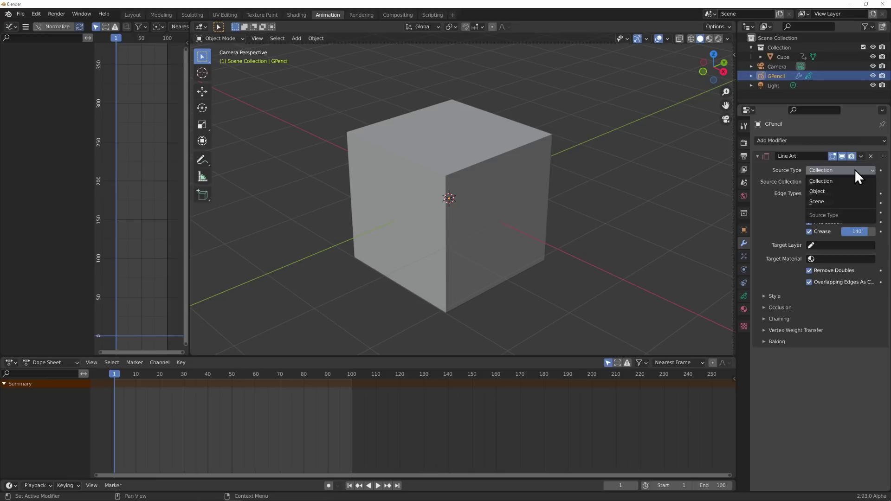
click(841, 192)
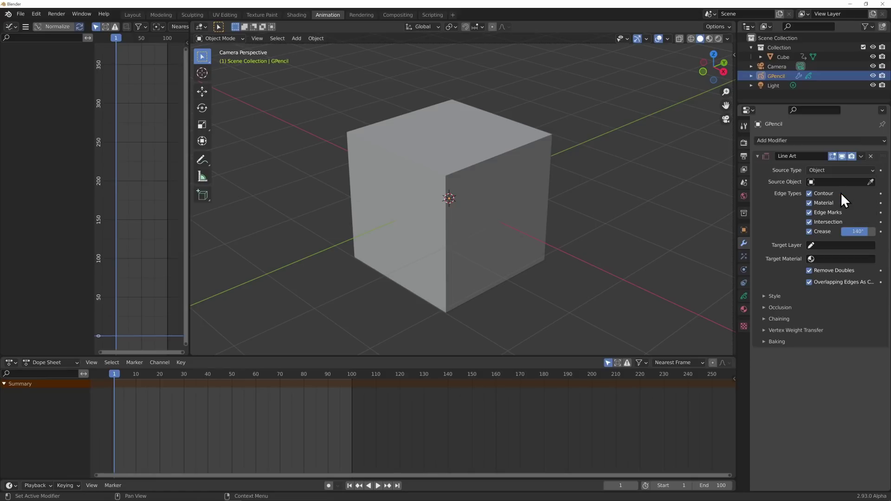
click(871, 181)
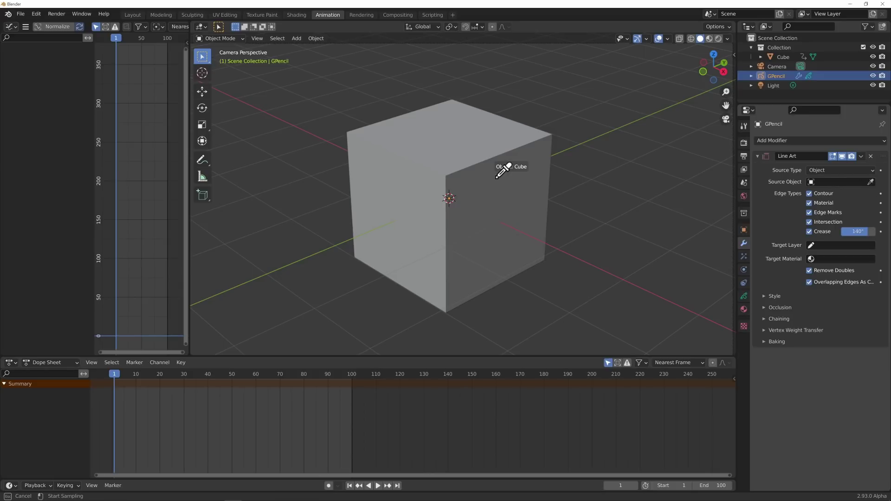
click(497, 177)
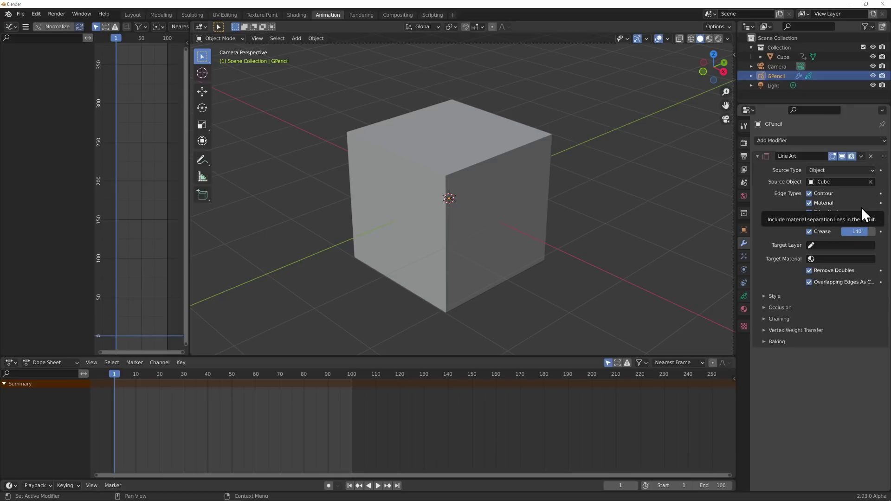
Assign the Outlines layer and the SolidLines material as the Line Art modifier's targets.
click(808, 244)
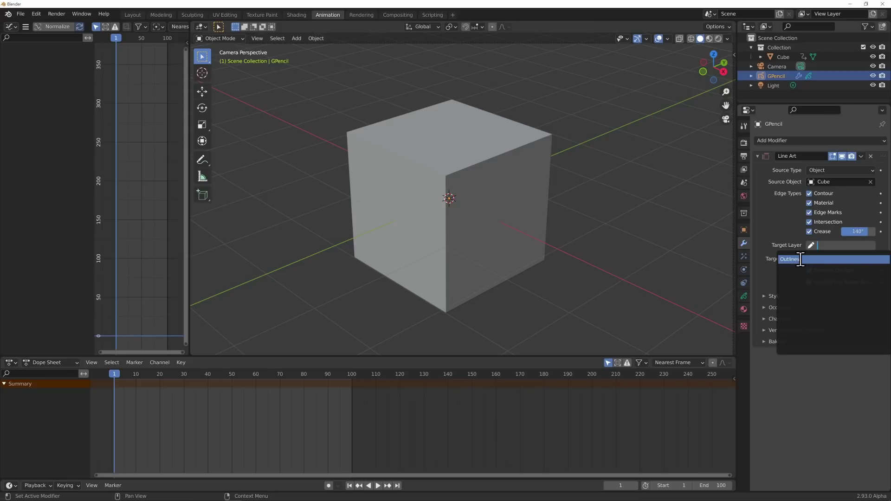
click(800, 259)
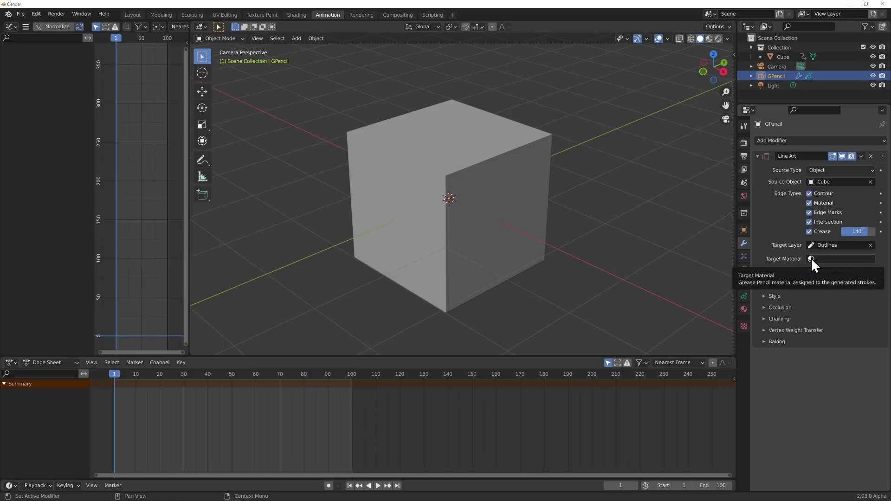
click(812, 258)
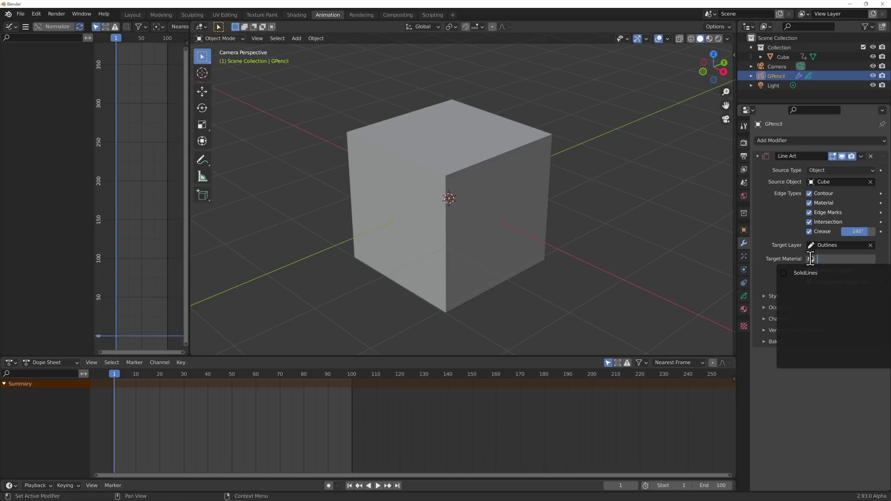
click(803, 273)
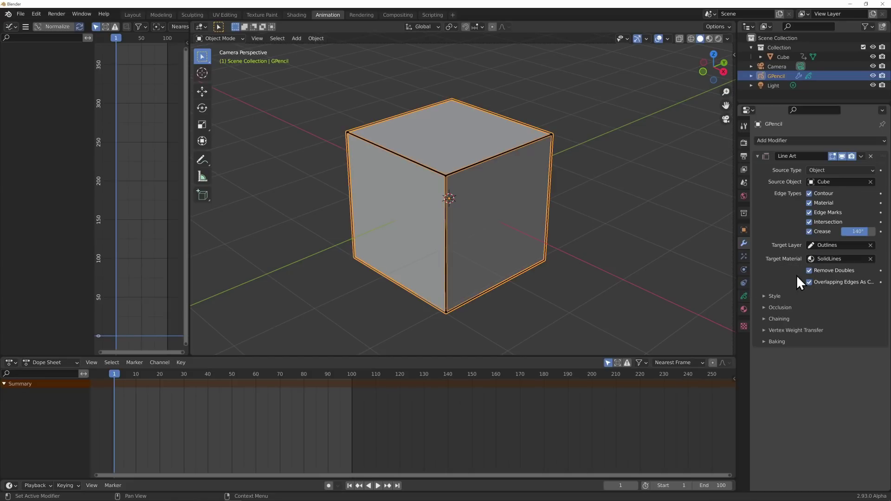
Deselect the Grease Pencil object and turn off the Line Art modifier's Material and Edge Marks edge types, staying in camera view.
middle_drag(633, 215, 620, 230)
click(469, 202)
scroll(473, 211, up, 3)
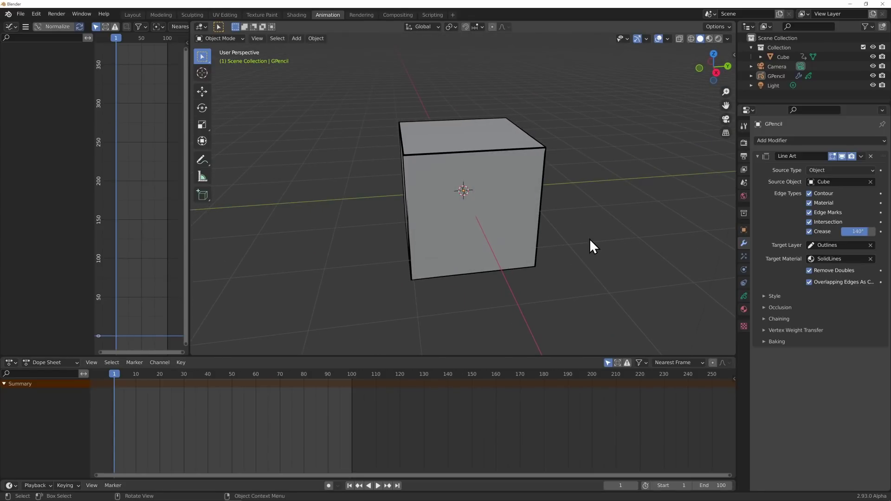
key(KP_0)
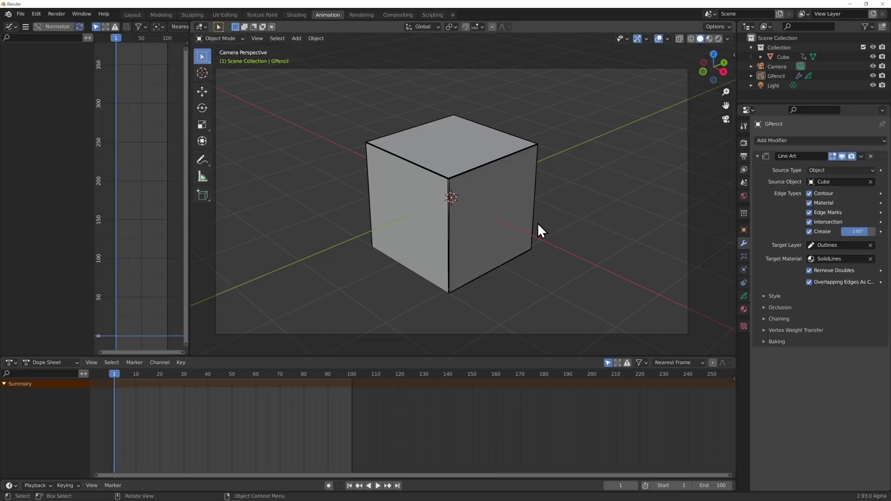
click(810, 204)
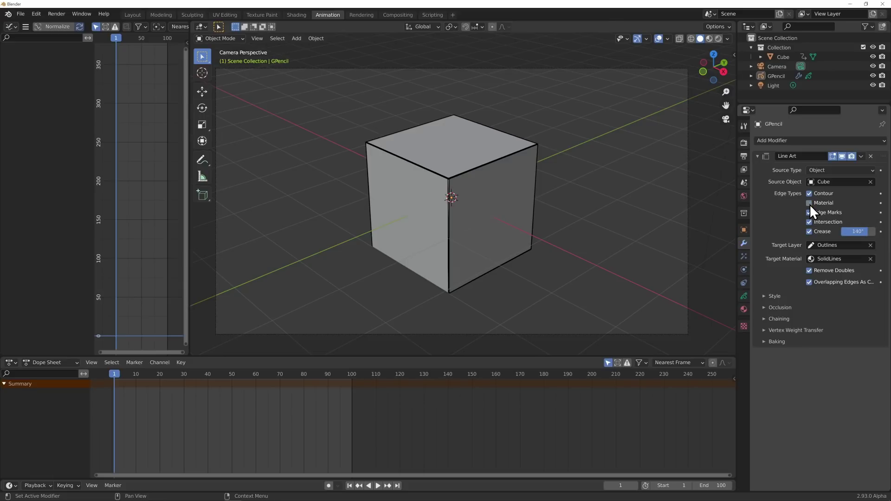
Test the Crease and Contour edge types off and on again, resetting the crease threshold to 140°.
click(809, 231)
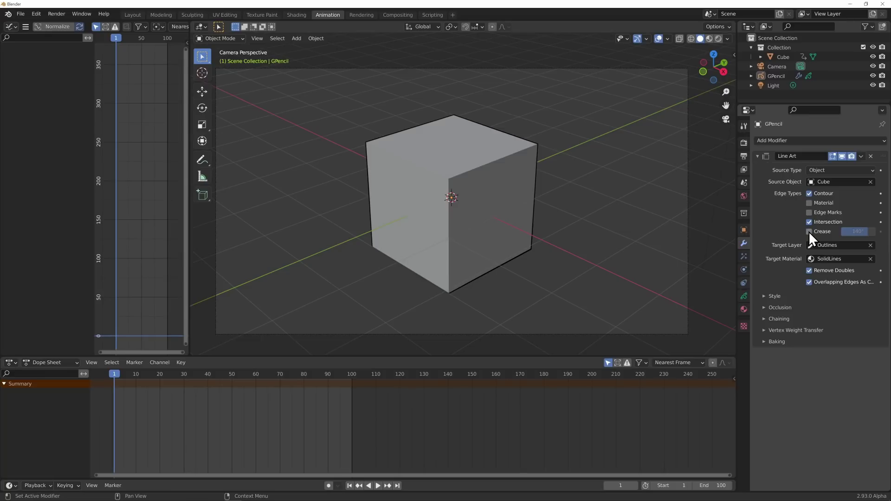
click(809, 231)
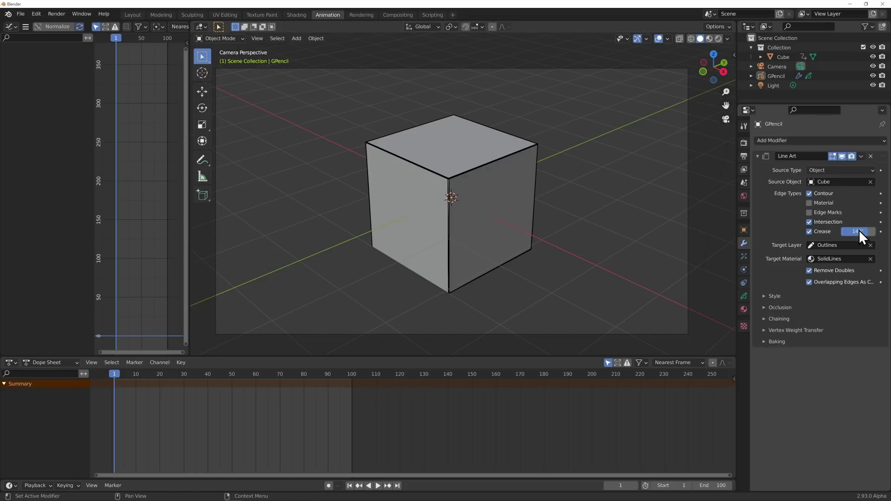
mouse_move(865, 231)
mouse_down()
mouse_move(842, 231)
mouse_move(862, 231)
mouse_up()
click(865, 231)
text(140)
drag(865, 232, 877, 242)
text(140)
key(Return)
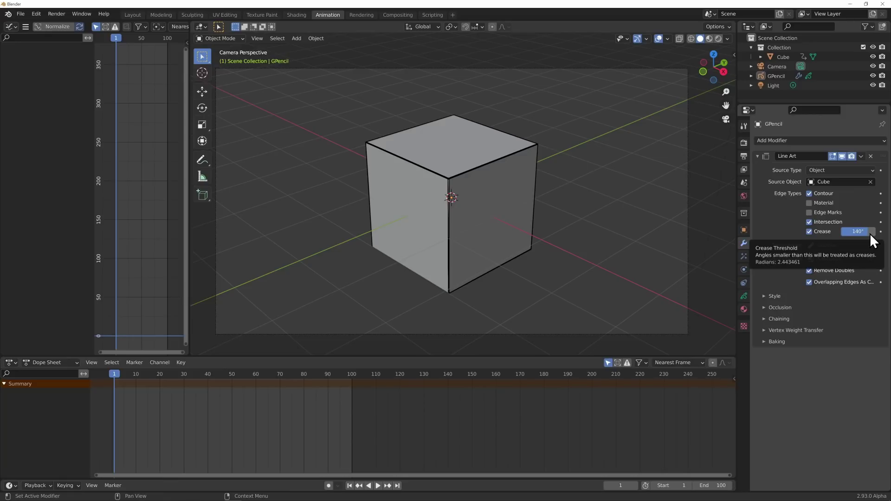
click(810, 194)
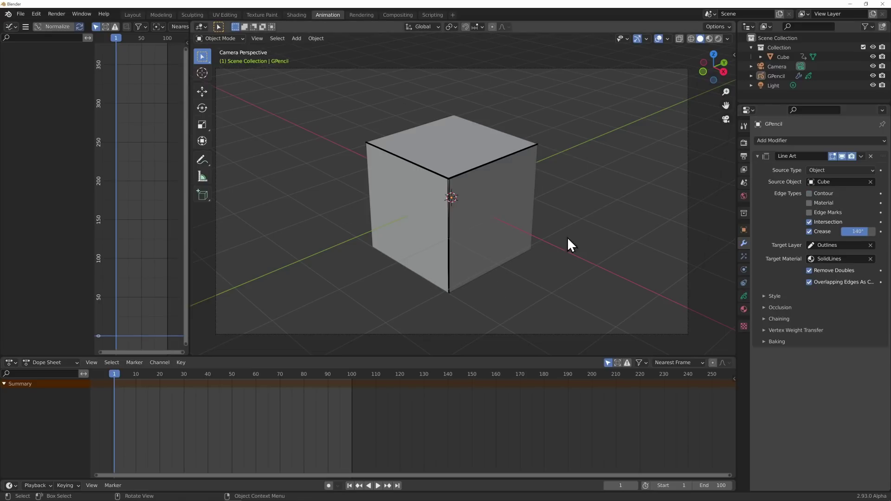
click(810, 193)
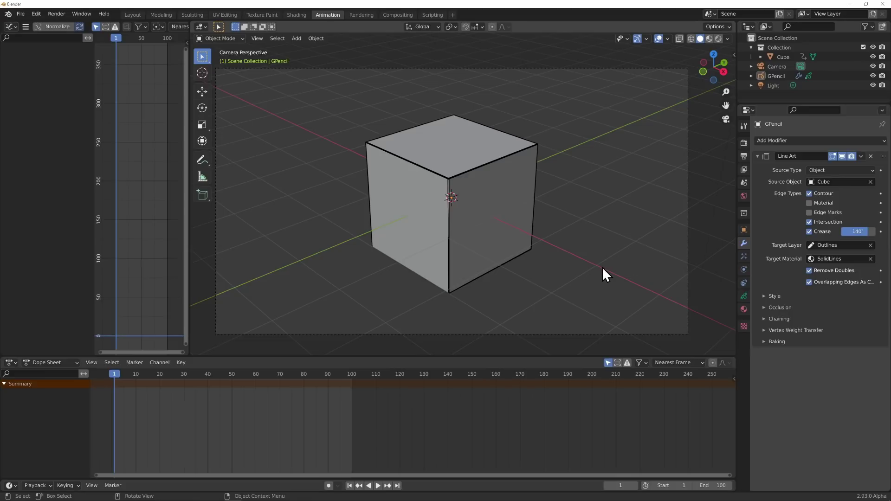
Play the outlined spin briefly, and switch the Dope Sheet to Grease Pencil mode at frame 1.
key(space)
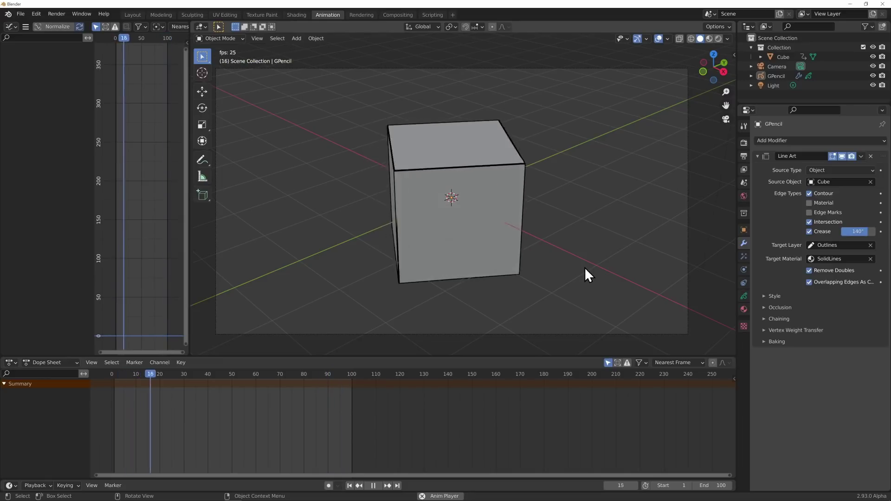
key(space)
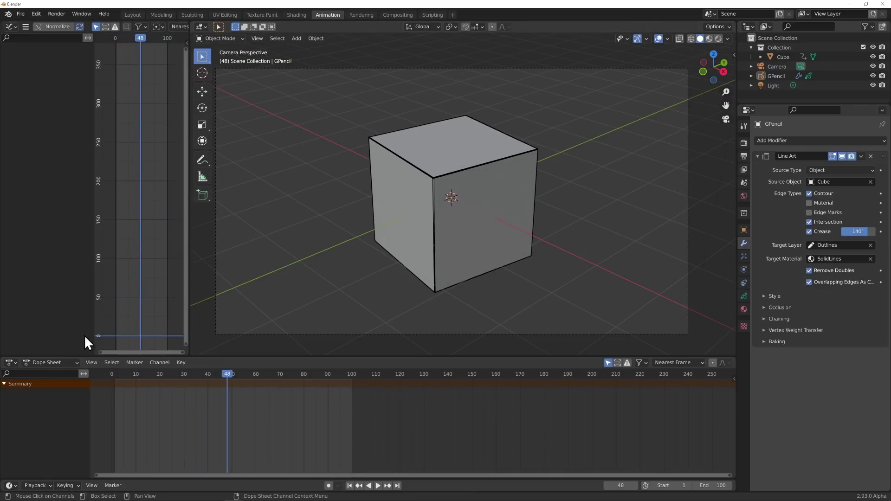
click(56, 361)
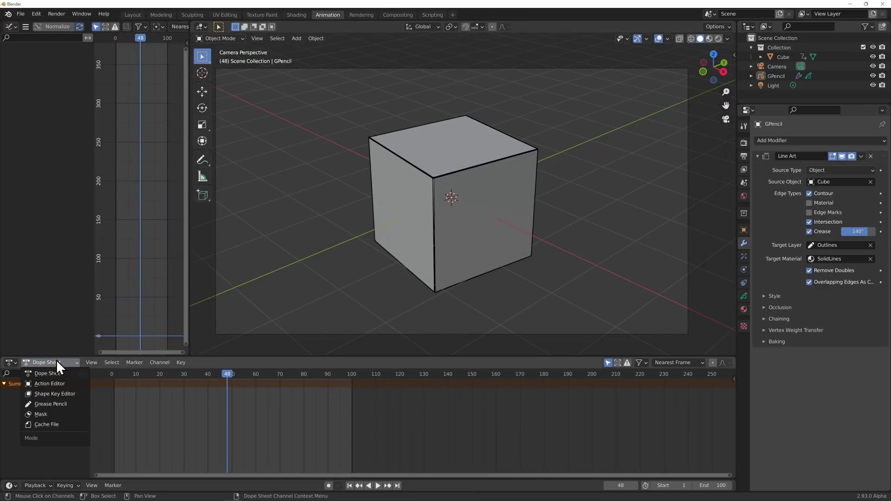
click(52, 403)
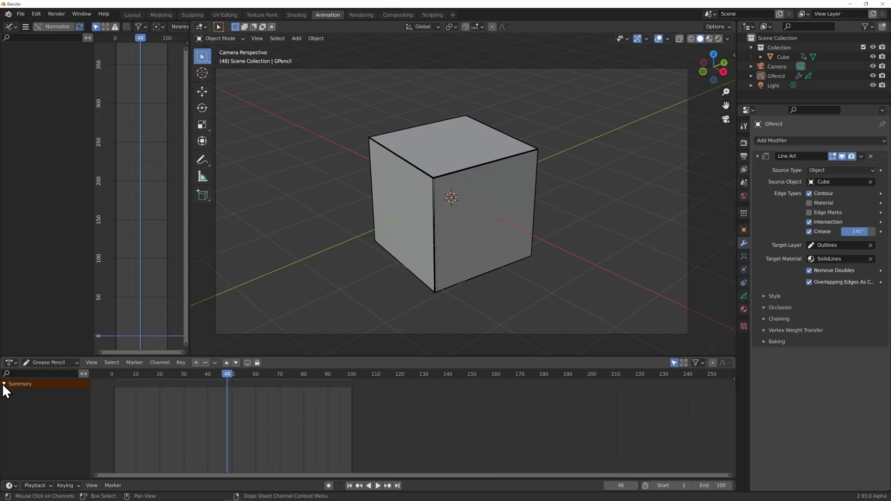
key(shift+Left)
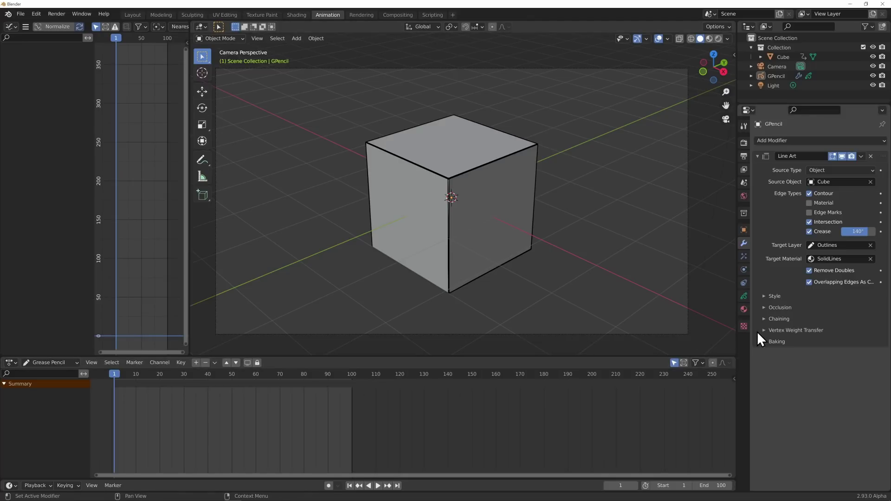
Try Line Art thicknesses of 50 and 10, and restore thickness 25 with opacity 1.00.
click(764, 297)
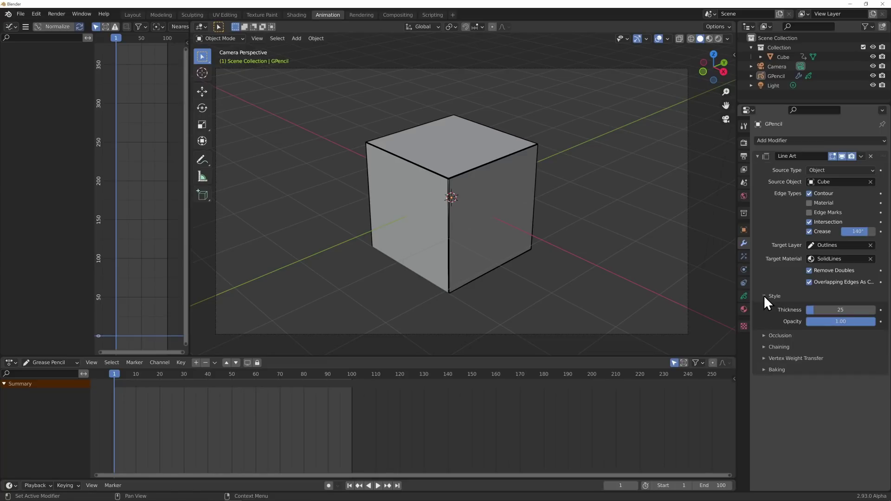
click(831, 310)
text(50)
key(Return)
click(831, 310)
text(10)
key(Return)
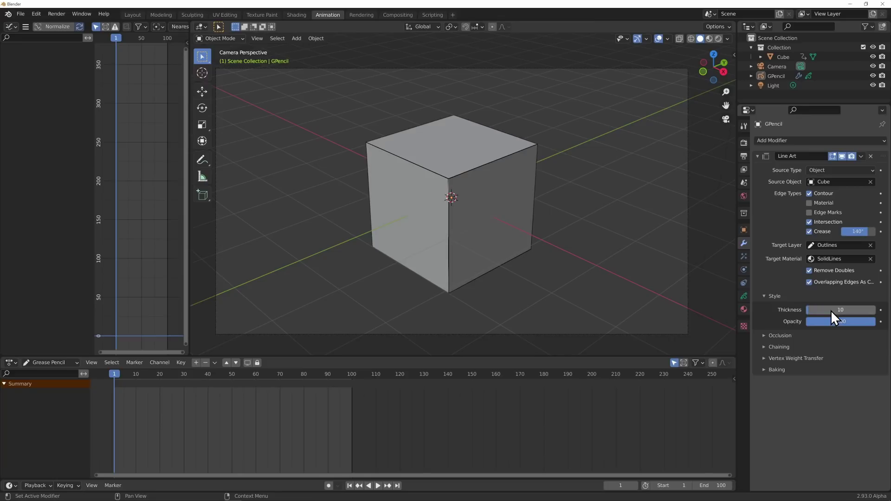
click(830, 310)
text(25)
key(Return)
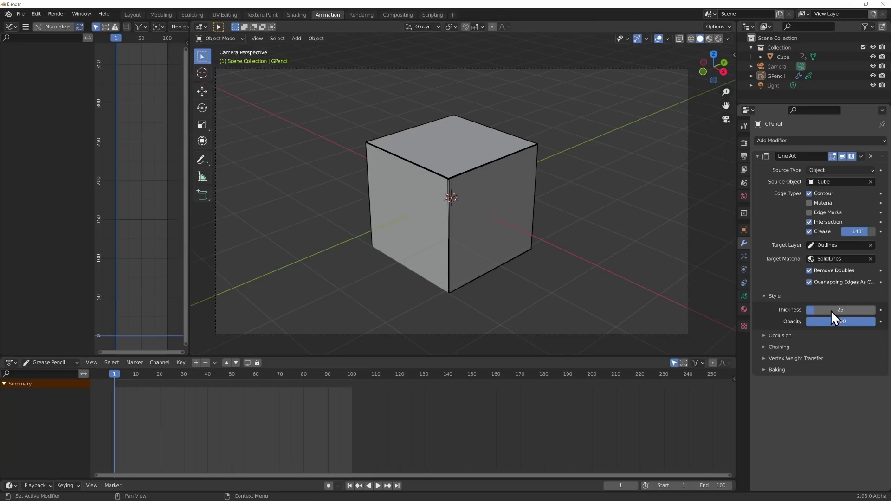
mouse_move(845, 324)
mouse_down()
mouse_move(862, 324)
mouse_move(830, 324)
mouse_move(875, 324)
mouse_up()
Review the Line Art modifier's Occlusion and Chaining settings, and bake the line art with Bake Line Art (All).
click(762, 335)
click(763, 335)
click(762, 347)
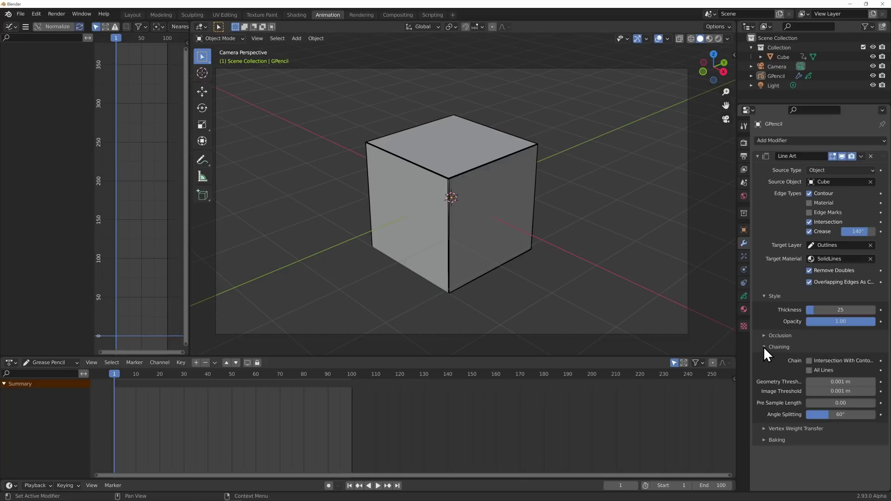
click(764, 347)
click(763, 369)
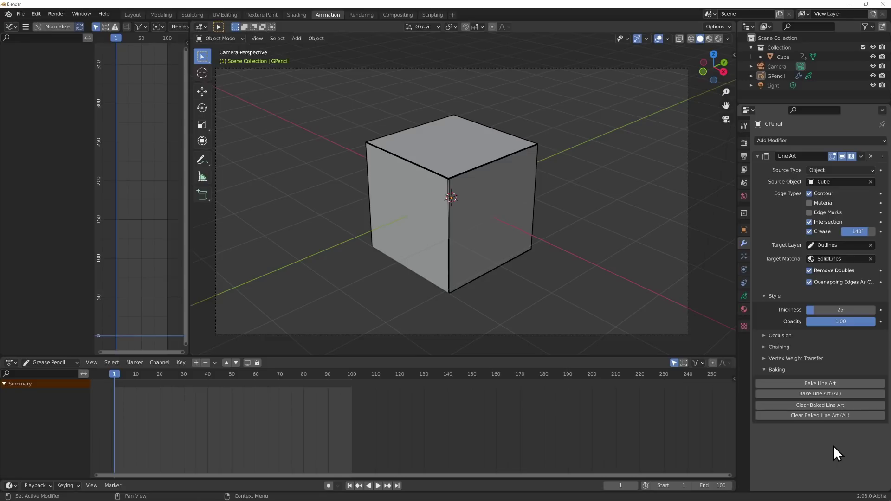
click(848, 394)
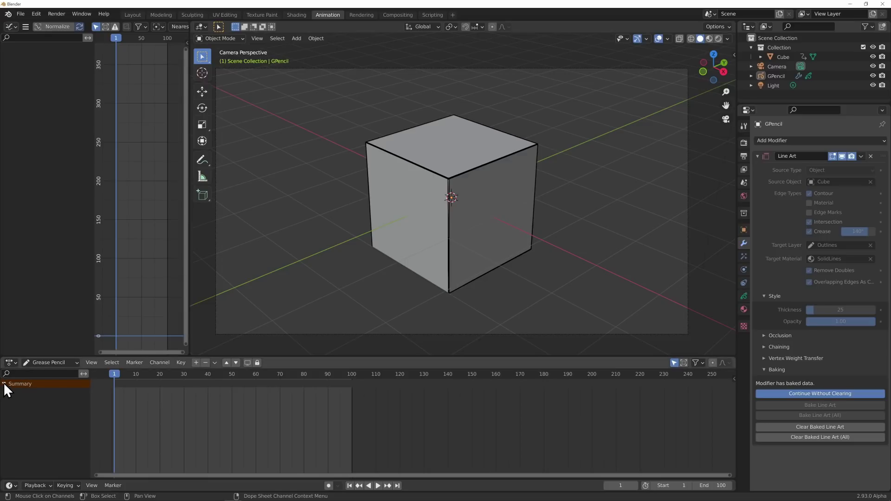
Select the Grease Pencil object, check its baked keyframes by playing the animation, and return to frame 1.
click(778, 76)
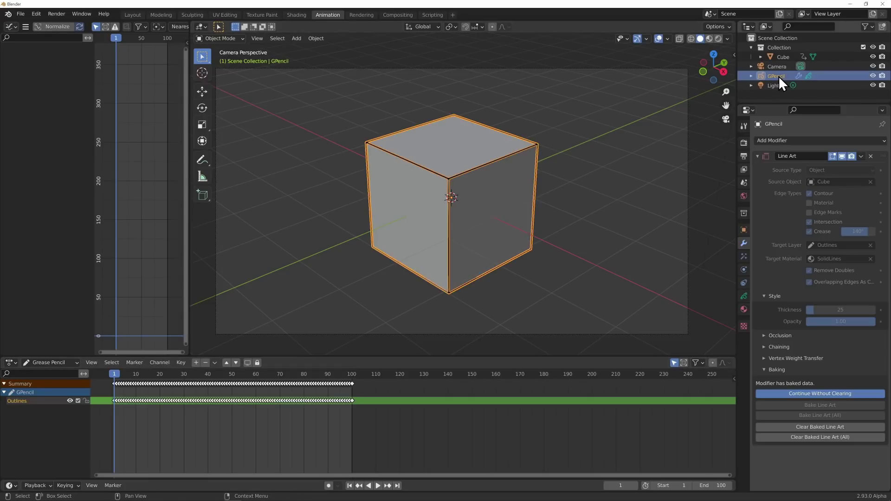
key(Home)
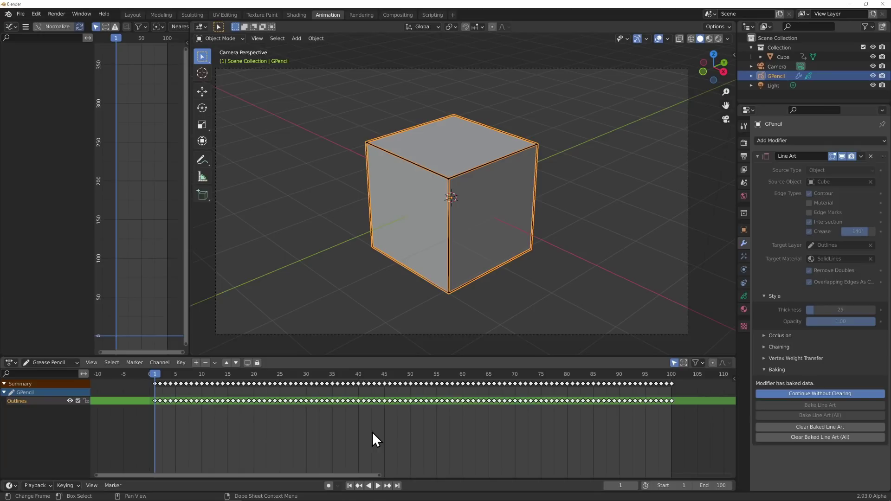
key(space)
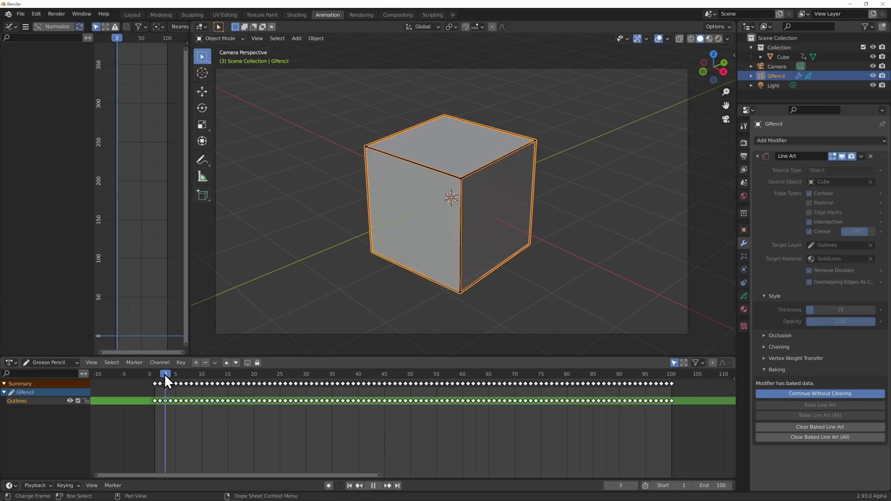
drag(191, 376, 156, 375)
key(space)
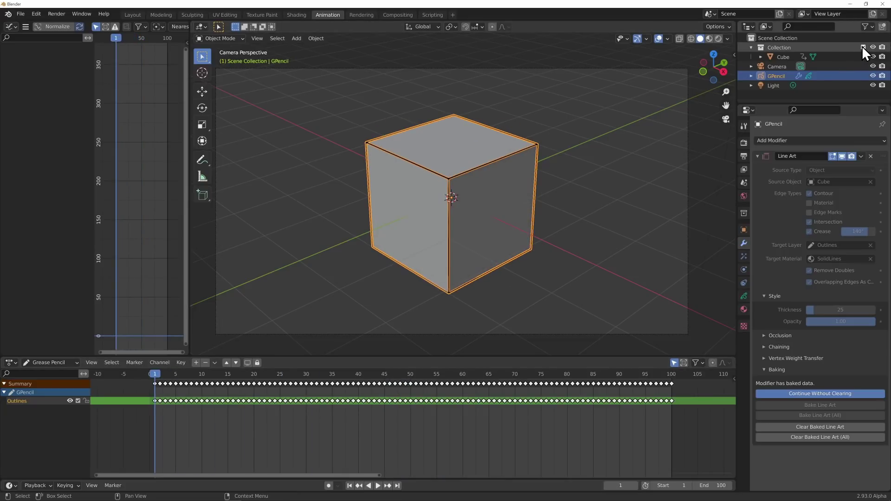
Exclude the cube's collection from the view layer and deselect the Grease Pencil object, leaving only the baked outlines.
click(863, 47)
click(552, 180)
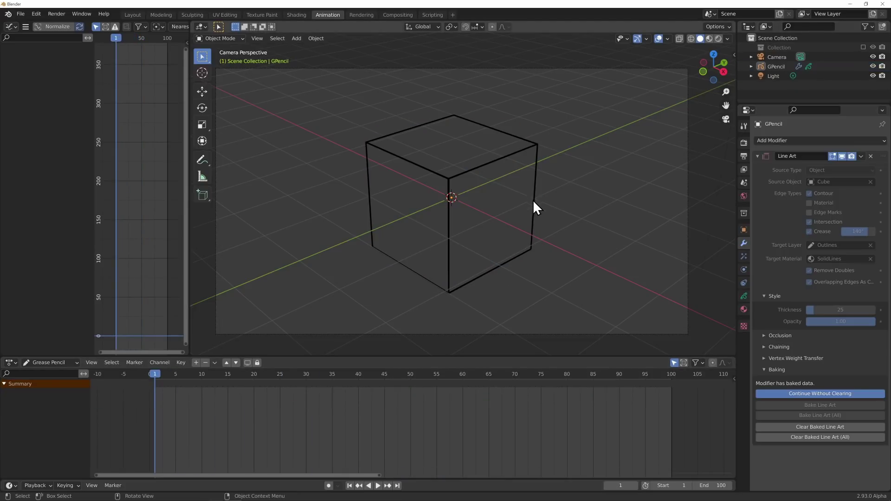
Play the baked outlines through the camera, stop playback, and open the Grease Pencil object in Edit Mode.
key(space)
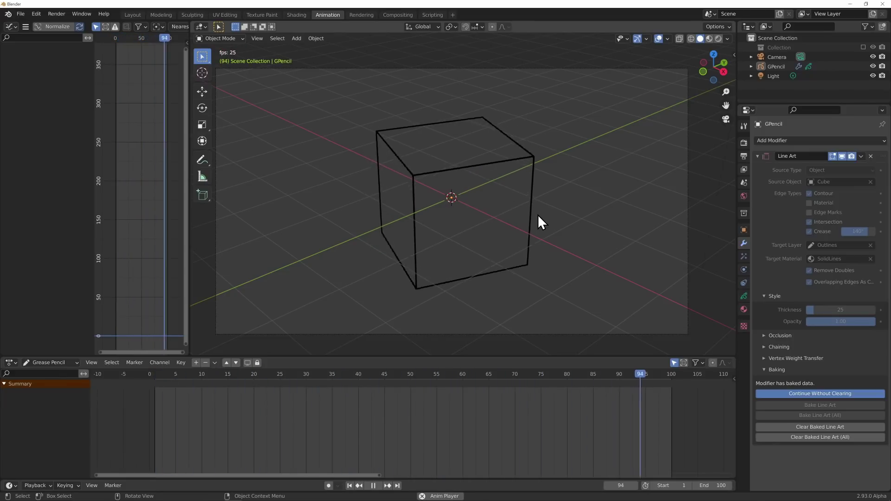
key(Escape)
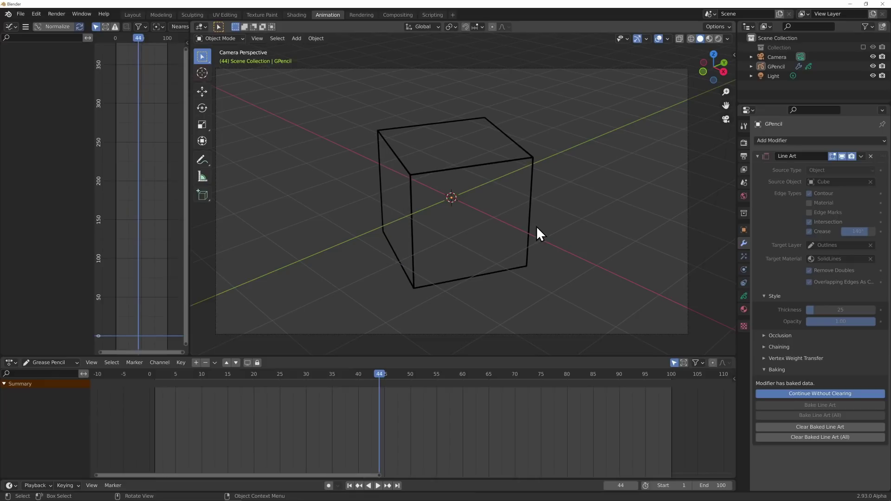
click(516, 159)
key(Tab)
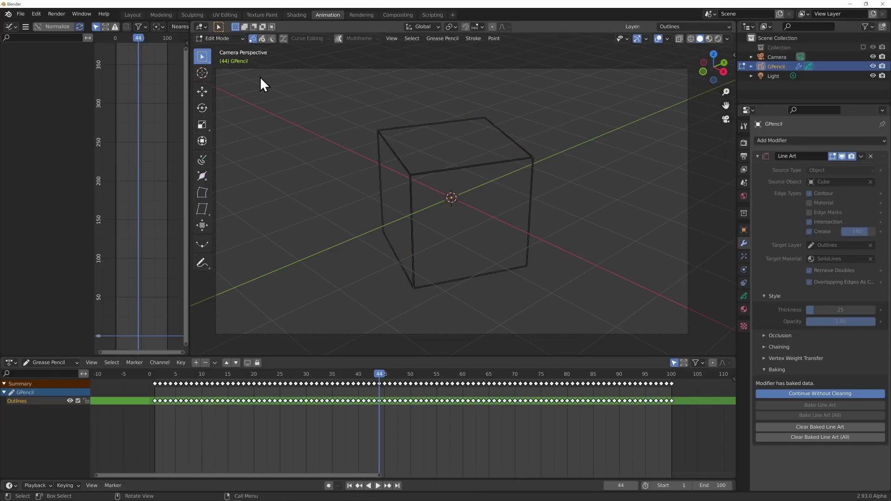
Play the outline animation in Edit Mode from angles away from the camera to examine the strokes.
middle_drag(459, 205, 521, 212)
key(space)
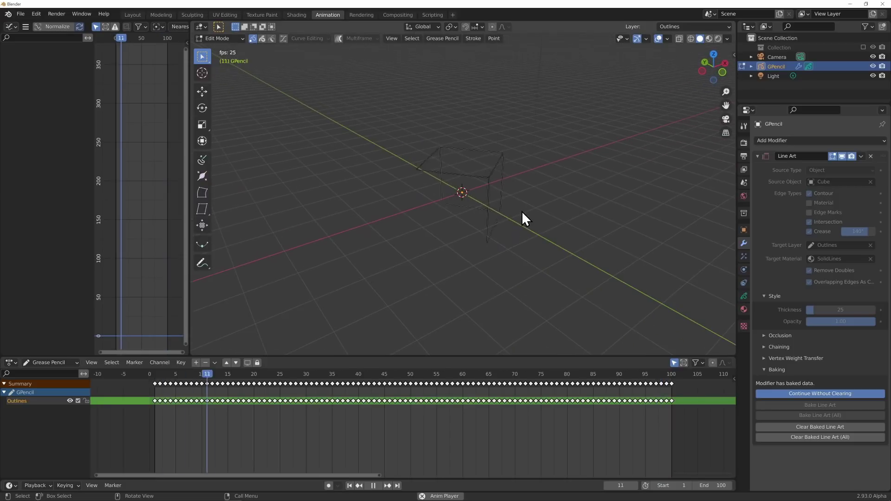
middle_drag(459, 216, 297, 207)
key(space)
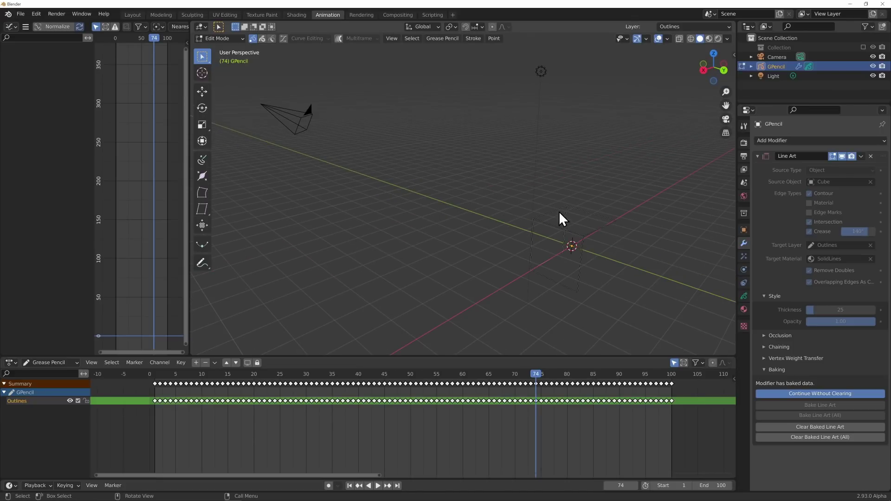
key(space)
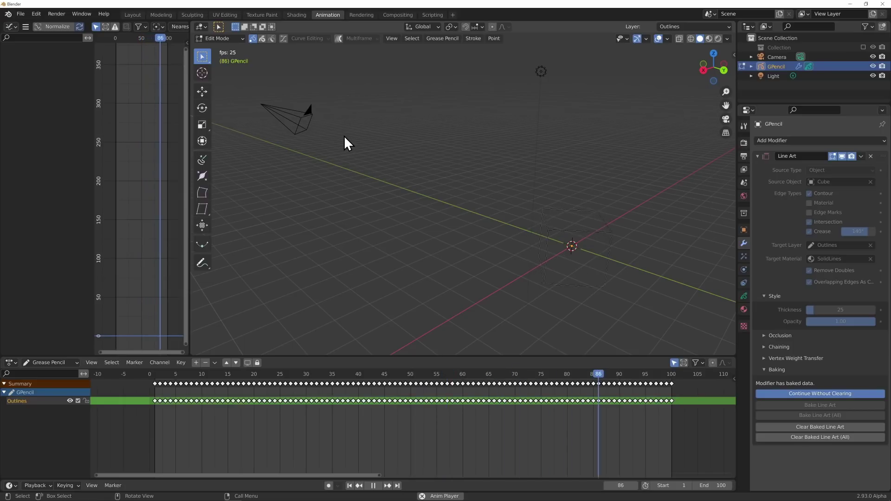
key(space)
Put the Grease Pencil object in Object Mode at frame 1, play its outlines from the outside view, and restore the camera view.
key(shift+Left)
key(ctrl+Tab)
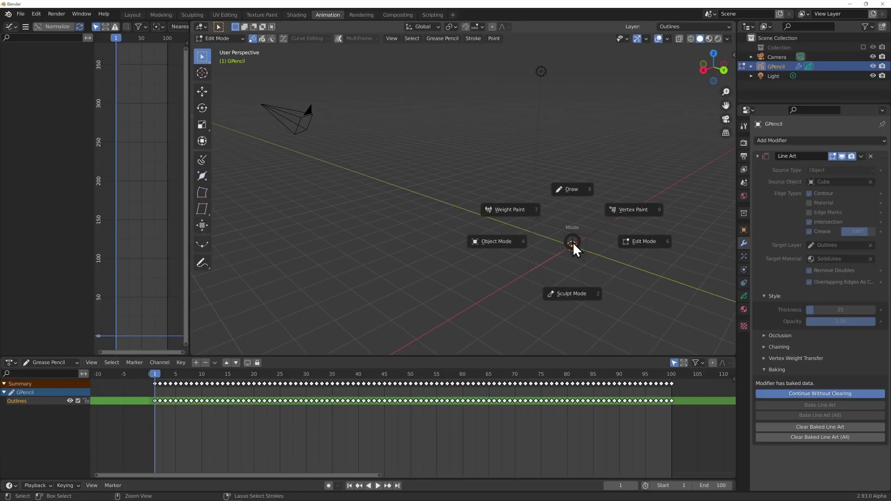
click(499, 243)
key(space)
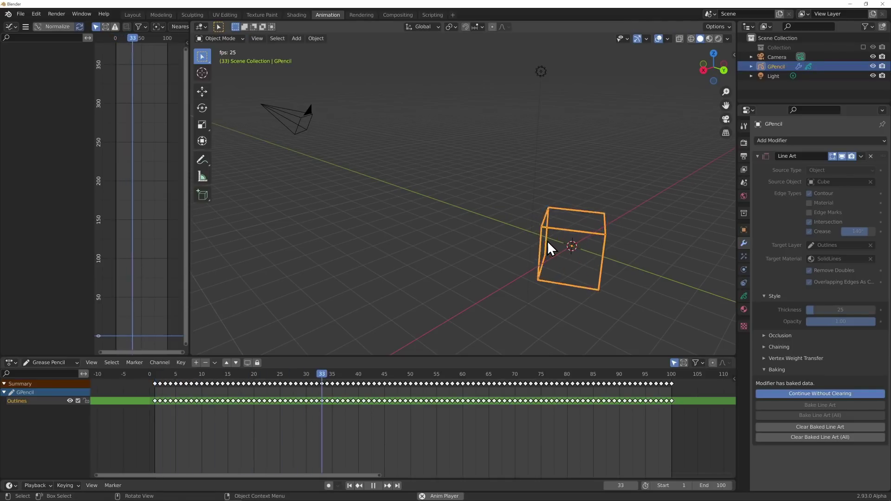
key(space)
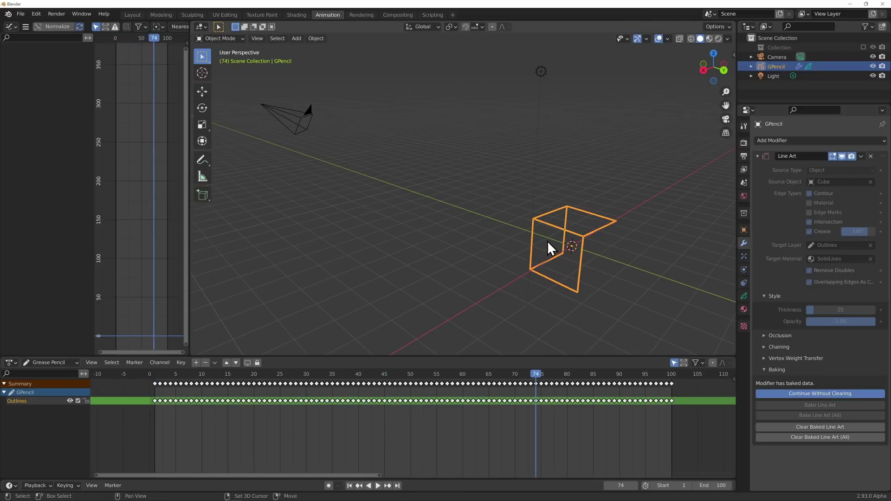
key(KP_0)
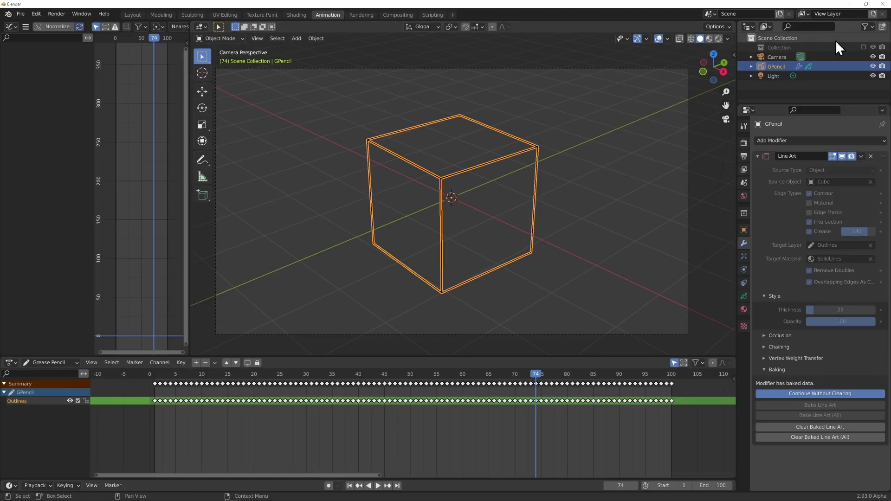
Include the cube's collection in the view layer again, and clear the Grease Pencil object's bake with Clear Baked Line Art (All).
click(863, 47)
click(783, 57)
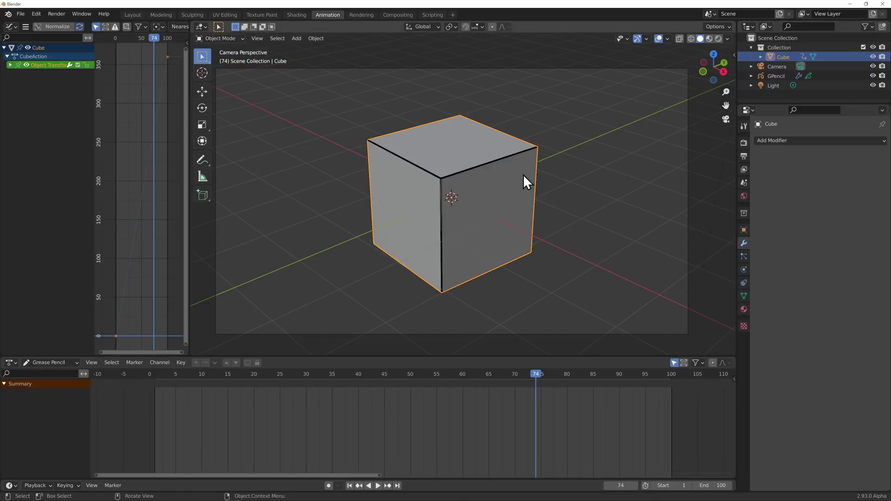
click(494, 160)
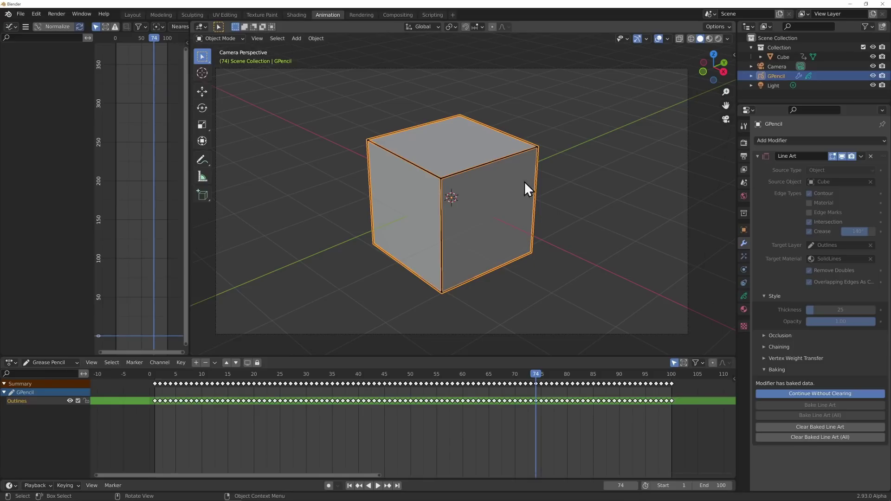
click(825, 437)
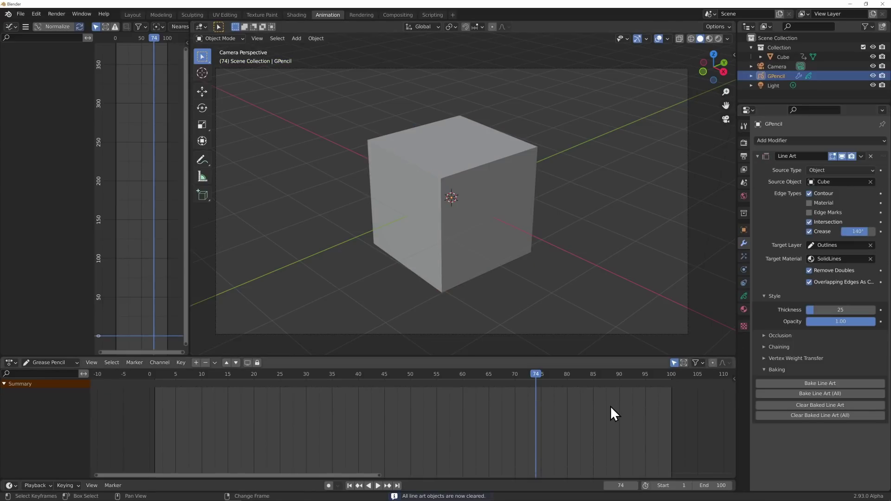
Duplicate the cube in place at frame 1, and run Clear Baked Line Art (All) on the Grease Pencil object.
key(shift+Left)
click(483, 173)
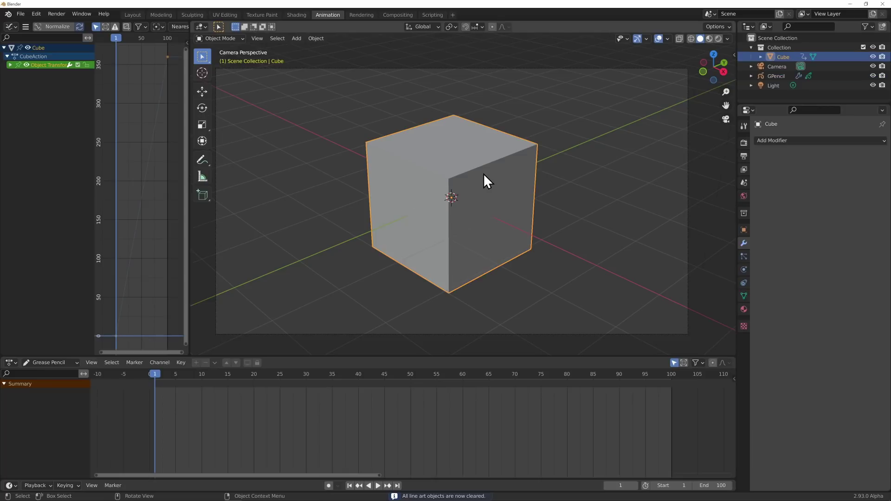
key(shift+d)
right_click(484, 174)
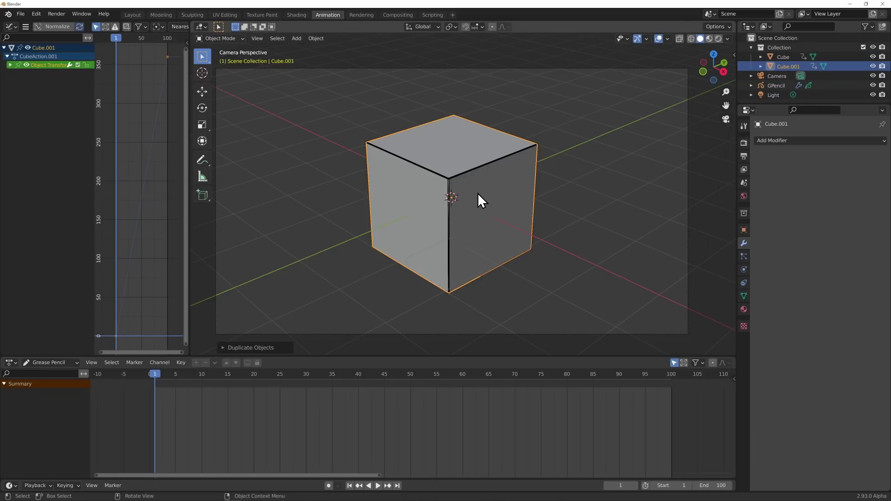
click(774, 86)
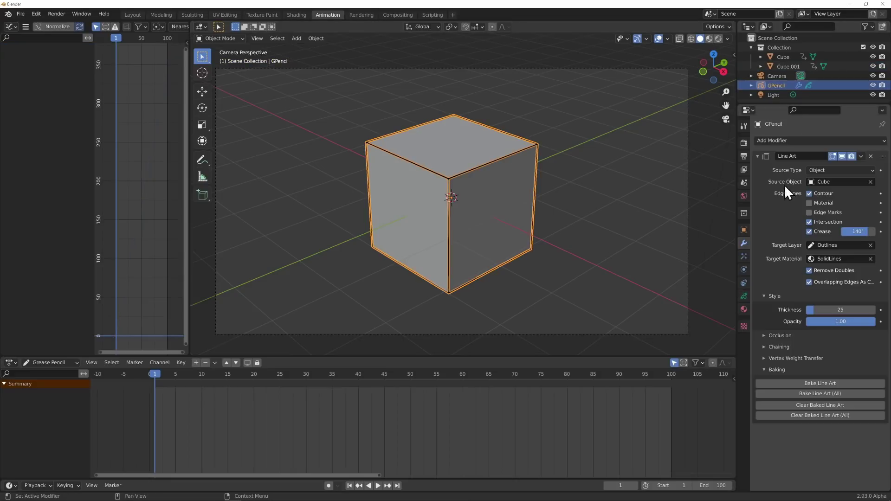
click(810, 416)
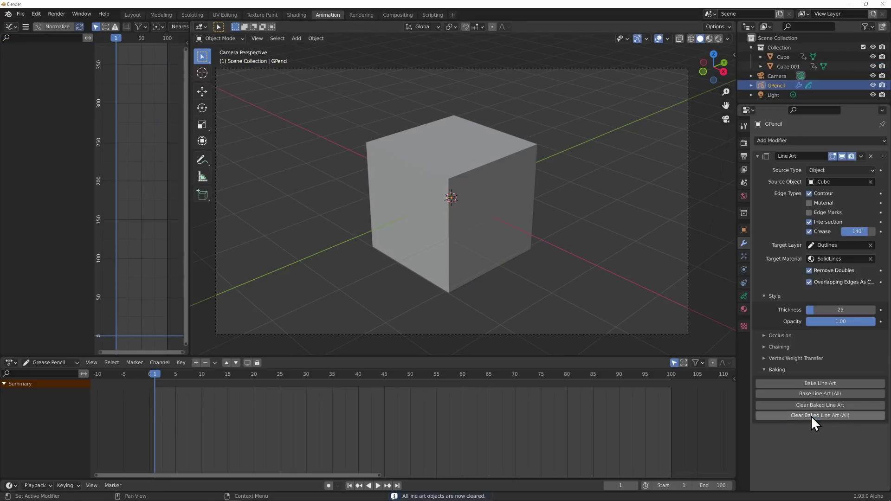
Rename the duplicated cube as CubeSmall.
click(796, 68)
double_click(795, 66)
click(795, 67)
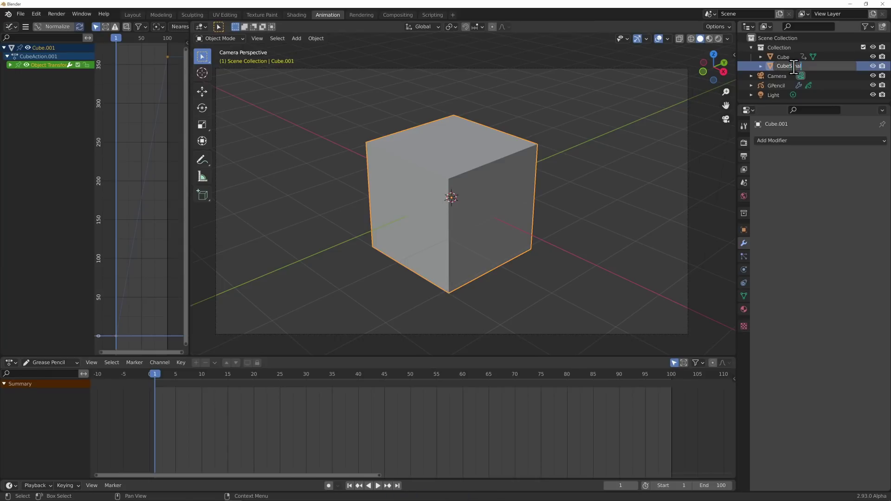
text(Small)
key(Return)
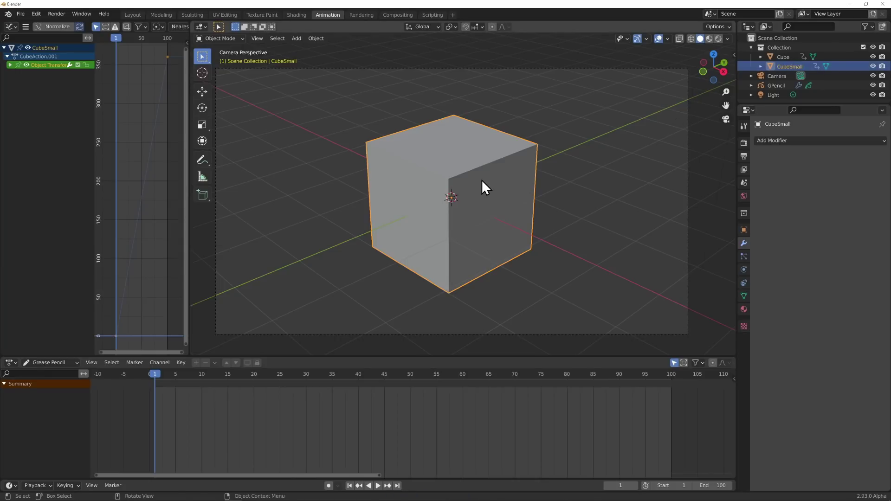
Move CubeSmall sideways and up so it overlaps the large cube's upper corner, and scale it down.
key(g)
click(523, 204)
key(g)
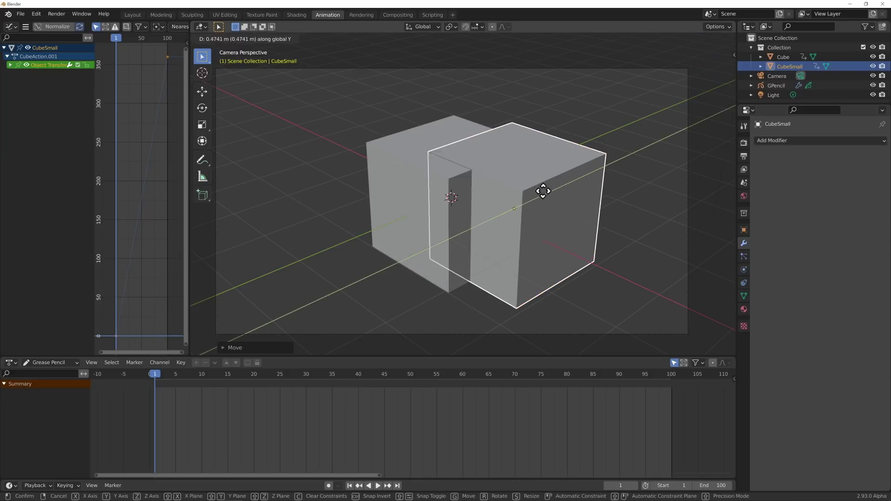
key(z)
click(555, 119)
key(s)
click(599, 143)
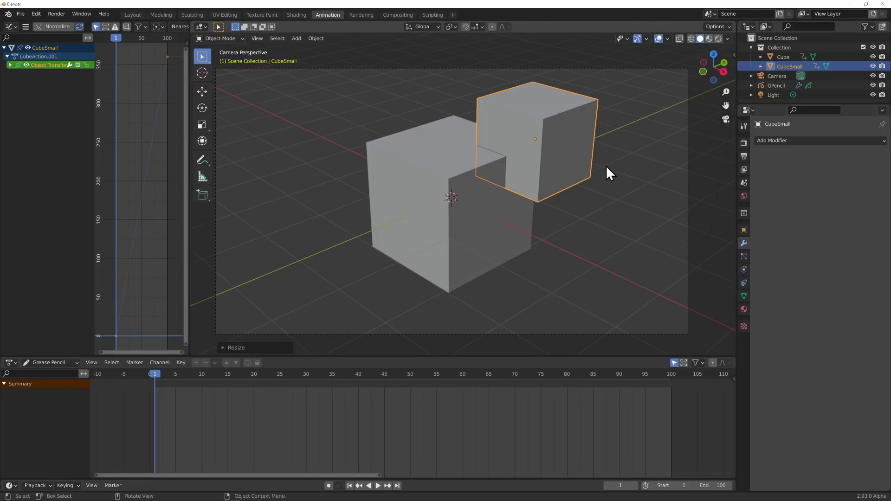
Clear the Line Art modifier's target material and play the two-cube animation to check the outlines.
key(space)
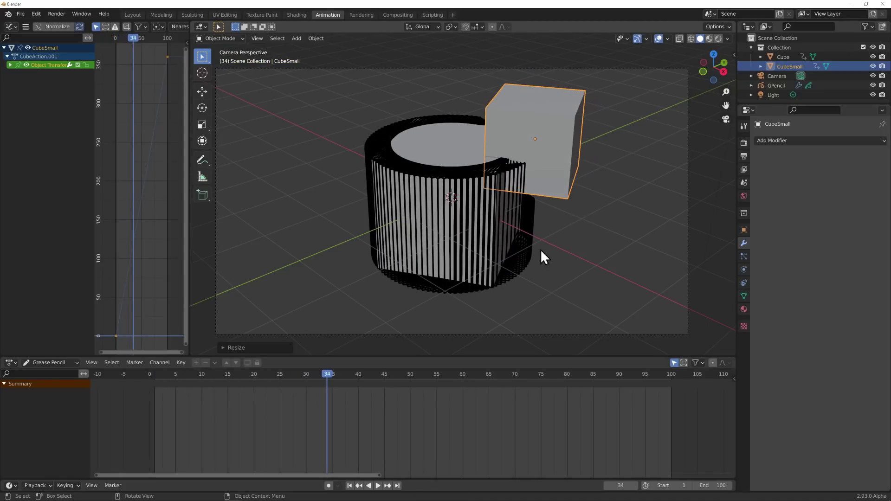
click(517, 269)
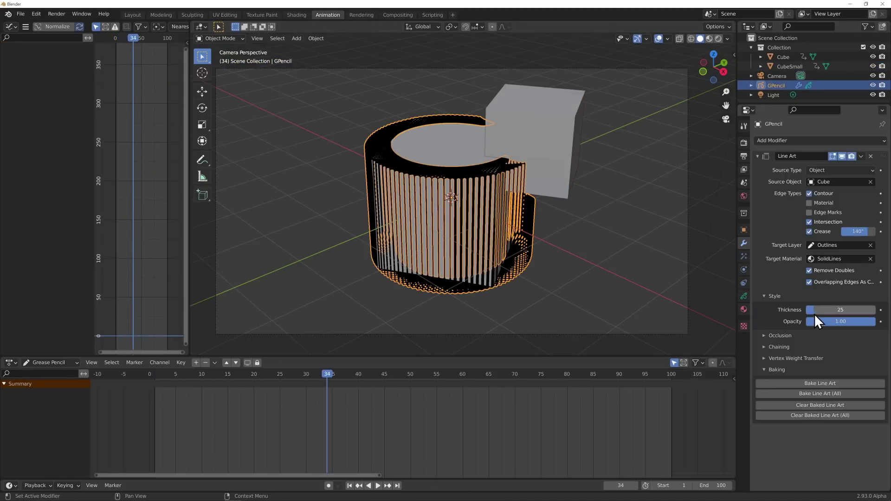
click(870, 259)
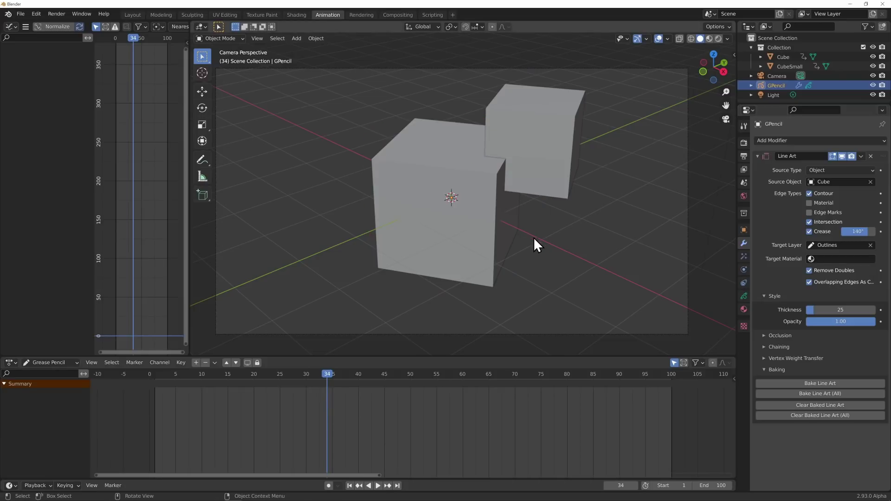
key(space)
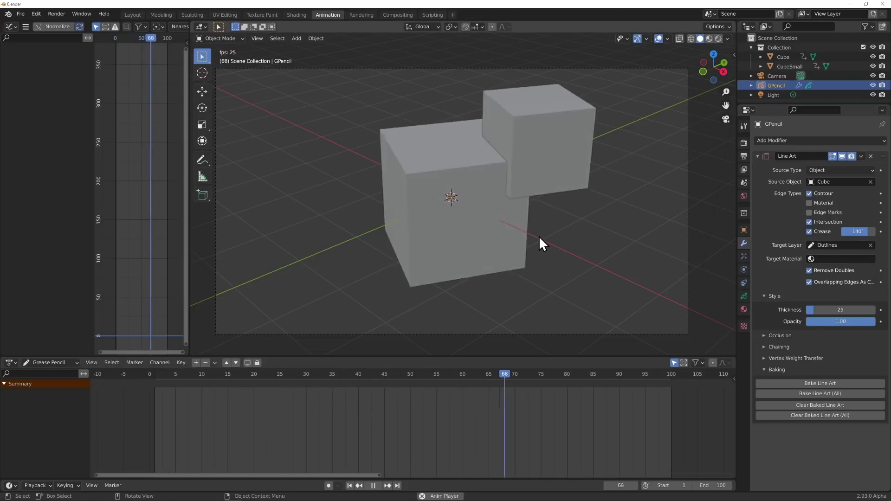
key(Escape)
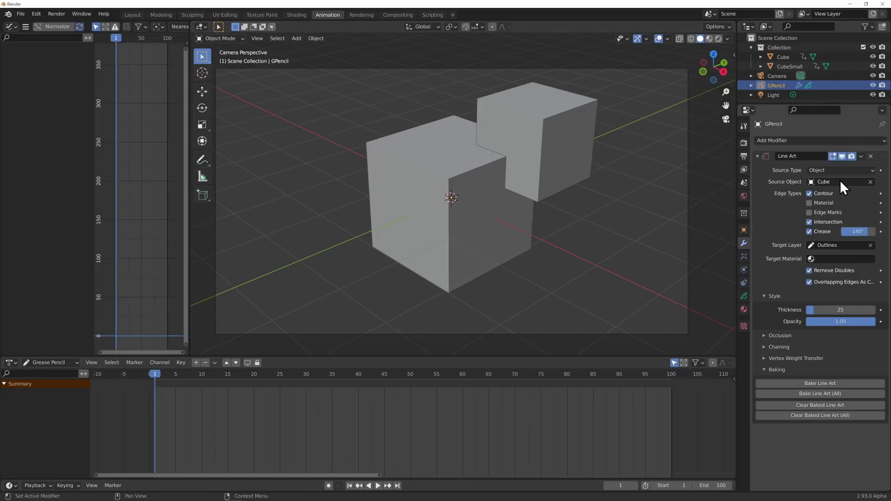
Try other source objects for the Line Art modifier, including CubeSmall, and restore Cube as the source.
click(817, 182)
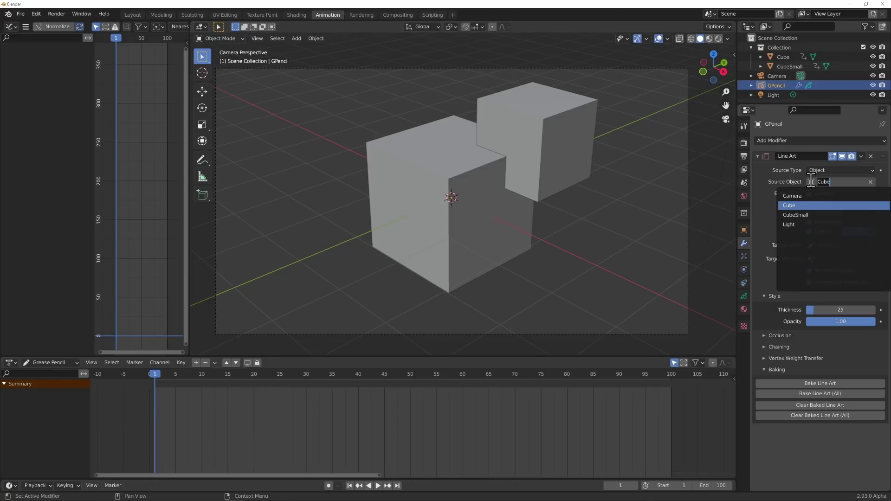
click(800, 215)
click(812, 183)
click(812, 196)
click(813, 185)
click(810, 206)
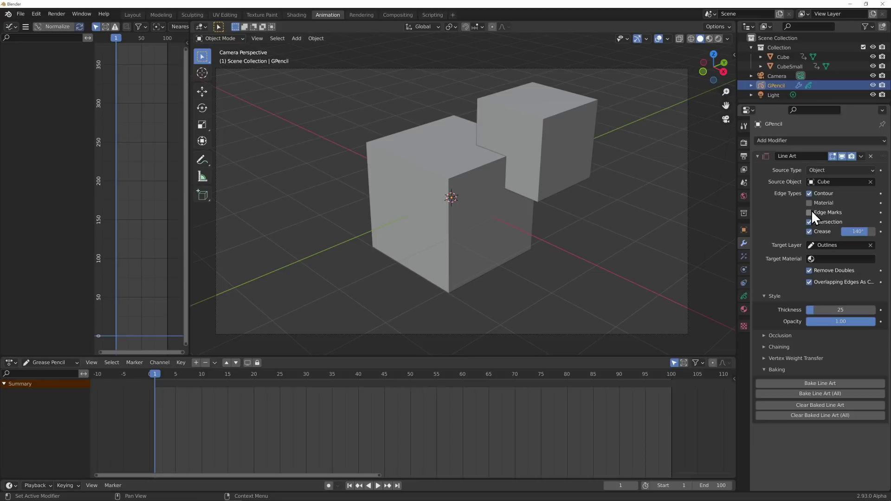
Set the Line Art modifier's target material to SolidLines.
click(811, 258)
click(807, 276)
click(809, 282)
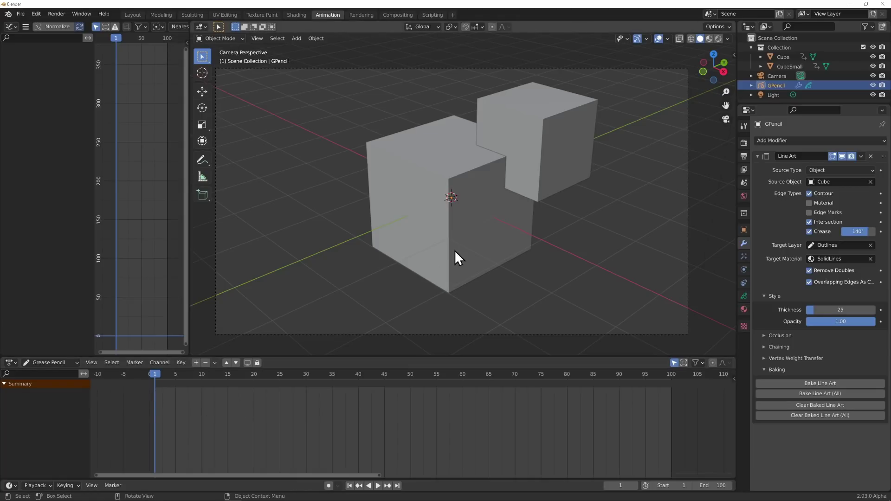
Switch the Grease Pencil object to Draw mode and insert a blank keyframe on the active Outlines layer at frame 1.
key(Tab)
key(Tab)
key(ctrl+Tab)
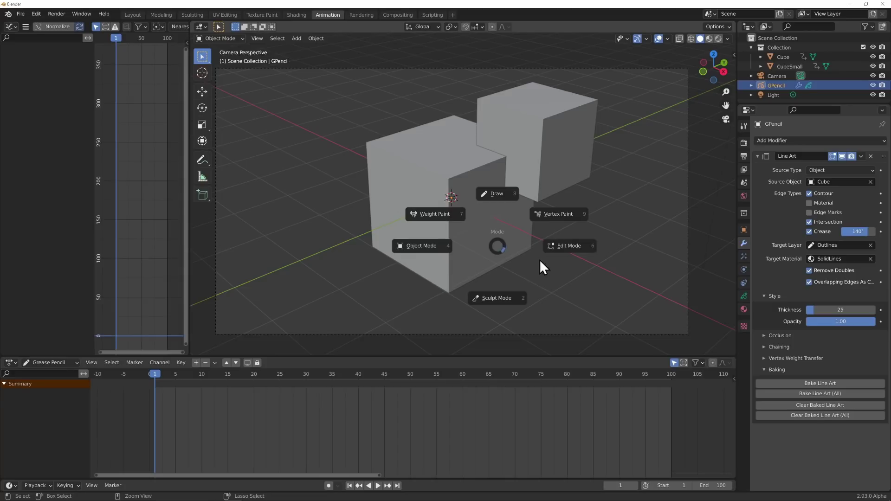
click(491, 196)
key(i)
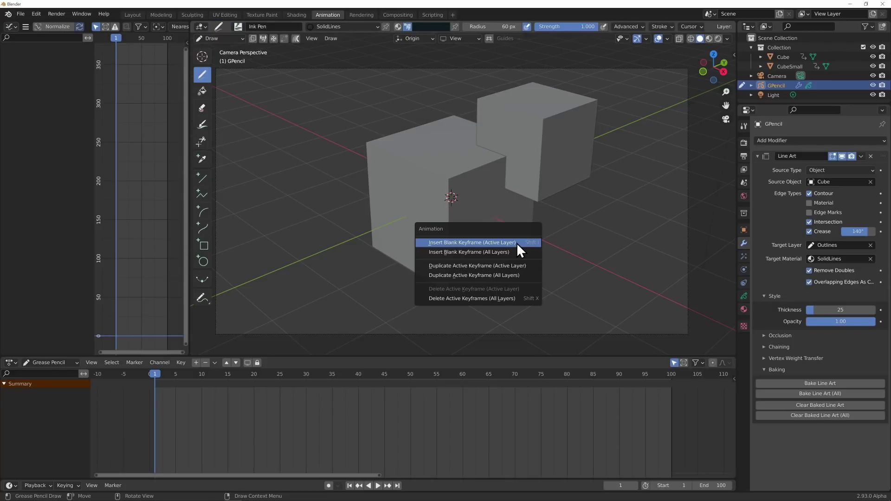
click(517, 243)
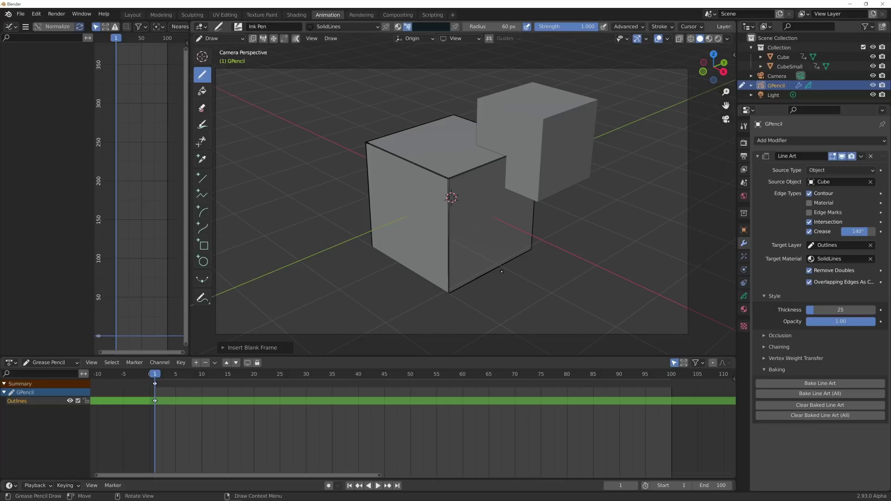
Return to Object Mode, select the large cube to inspect its outlines, and reselect the Grease Pencil object.
key(ctrl+Tab)
click(463, 244)
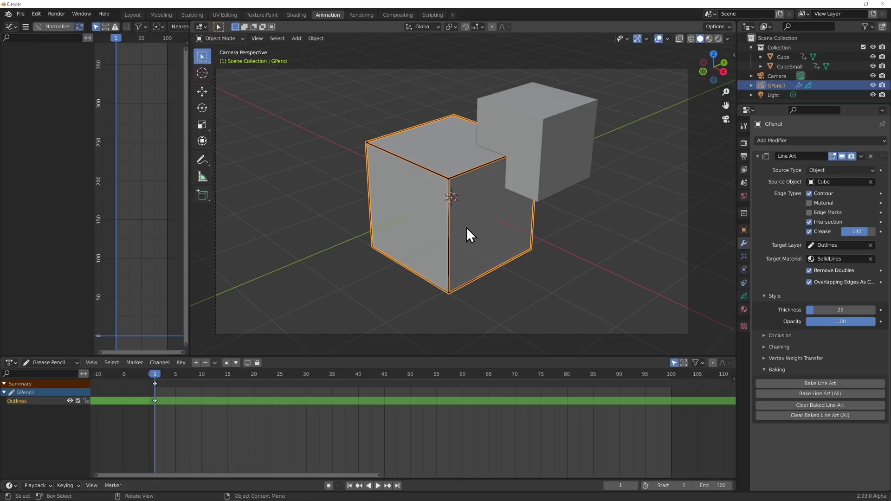
click(483, 241)
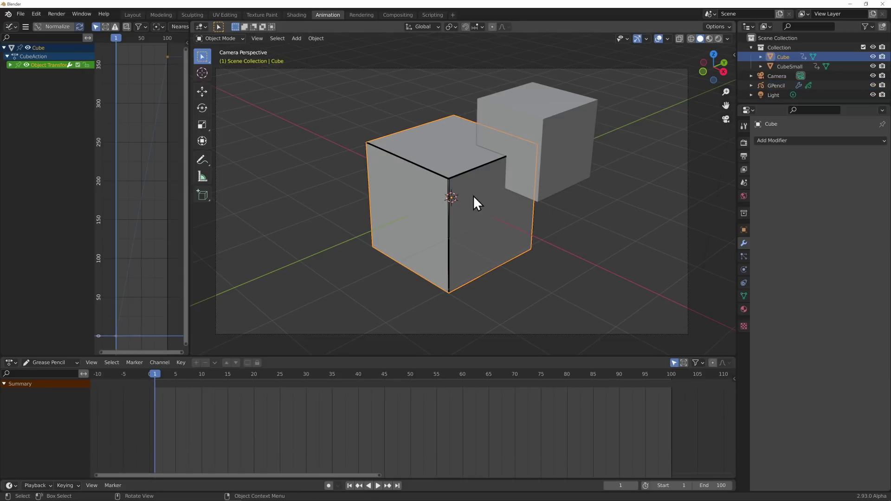
click(459, 175)
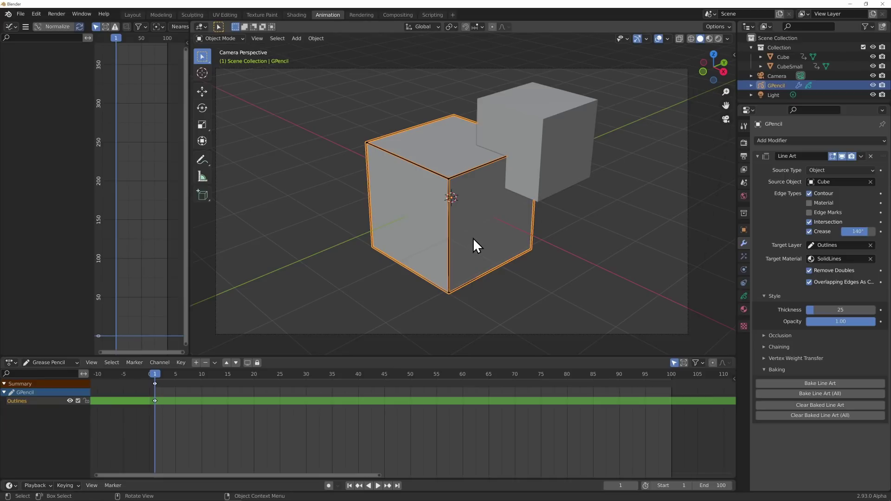
Deselect everything, switch the Line Art modifier's source type to Collection, and choose Collection as its source collection.
key(alt+a)
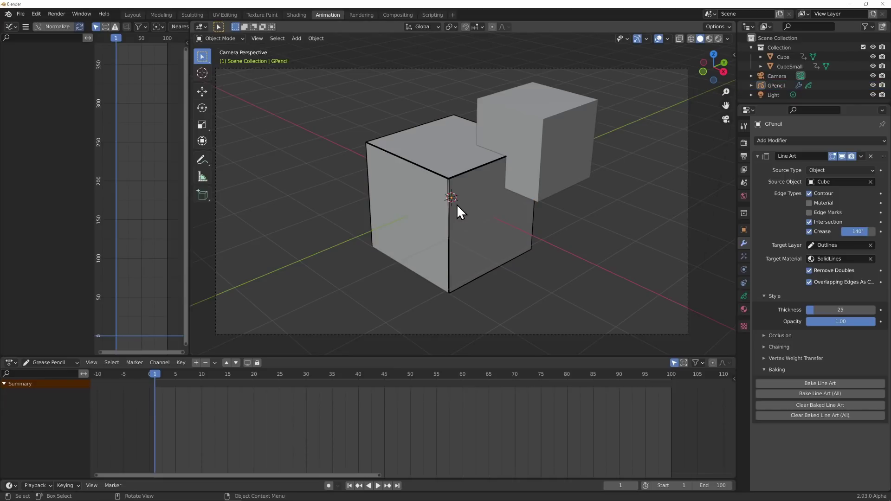
click(808, 181)
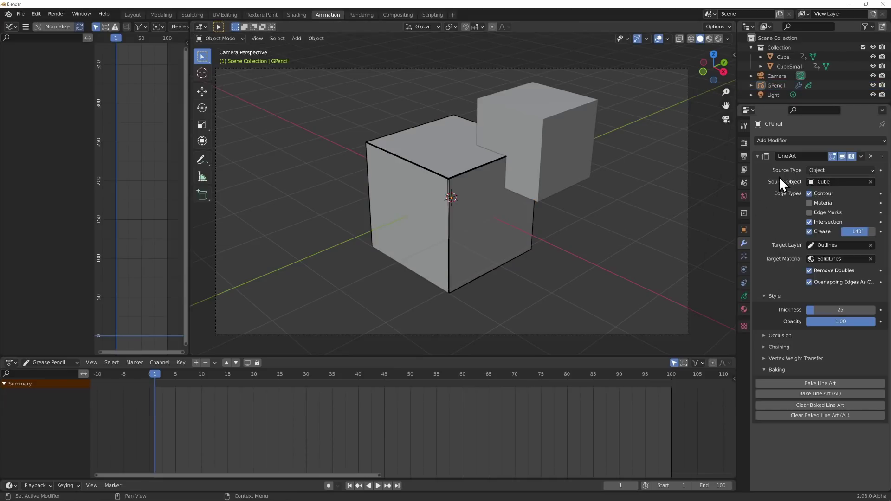
click(819, 171)
click(823, 182)
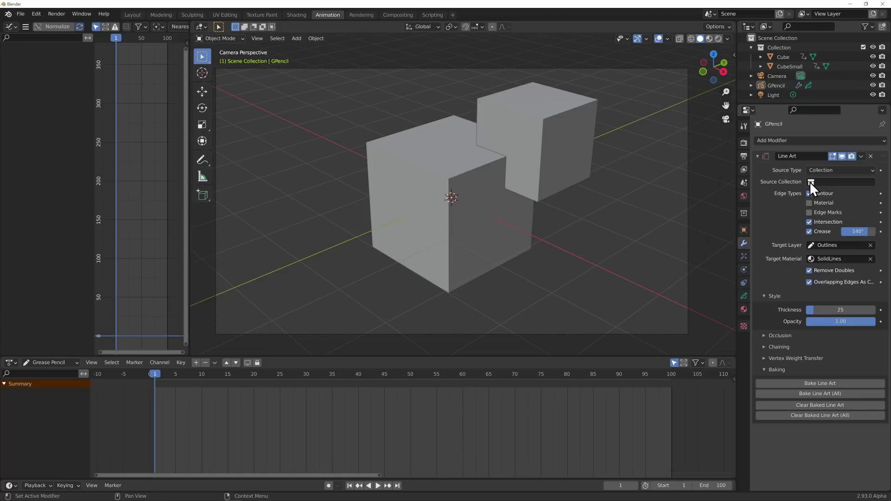
click(813, 182)
click(811, 196)
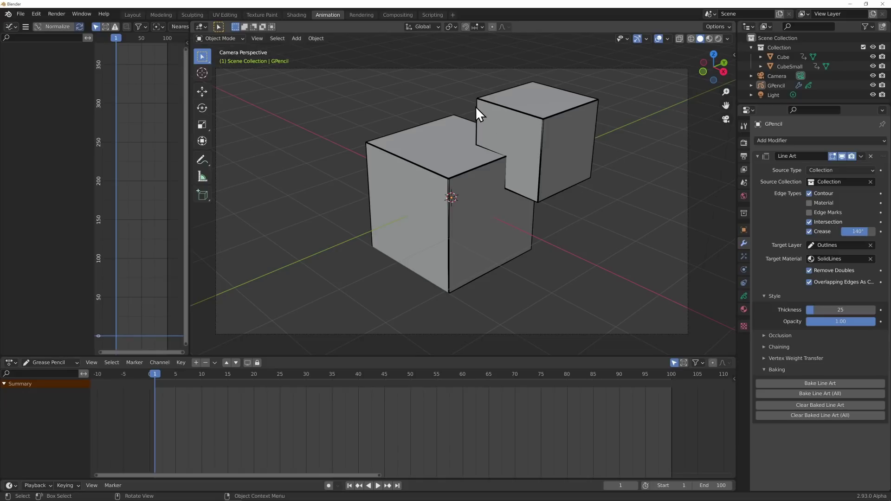
Toggle the Intersection edge type off and back on, and play the animation to check both cubes' outlines.
click(809, 221)
click(810, 222)
key(space)
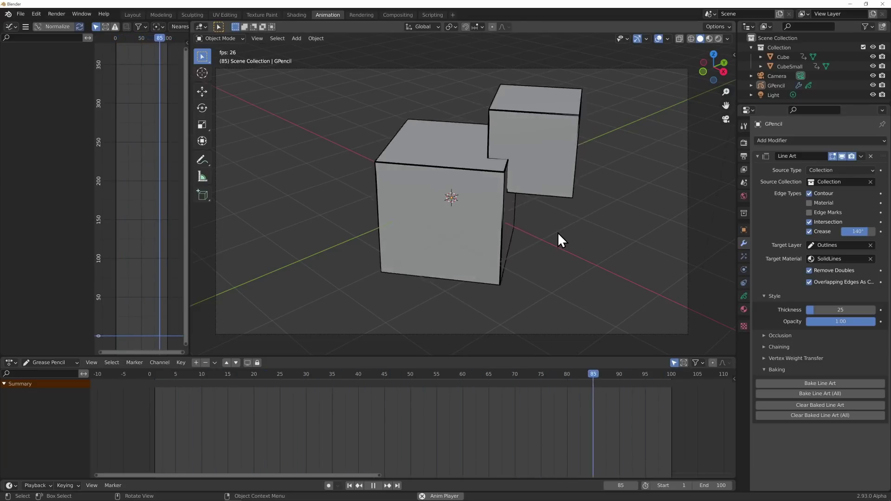
key(Escape)
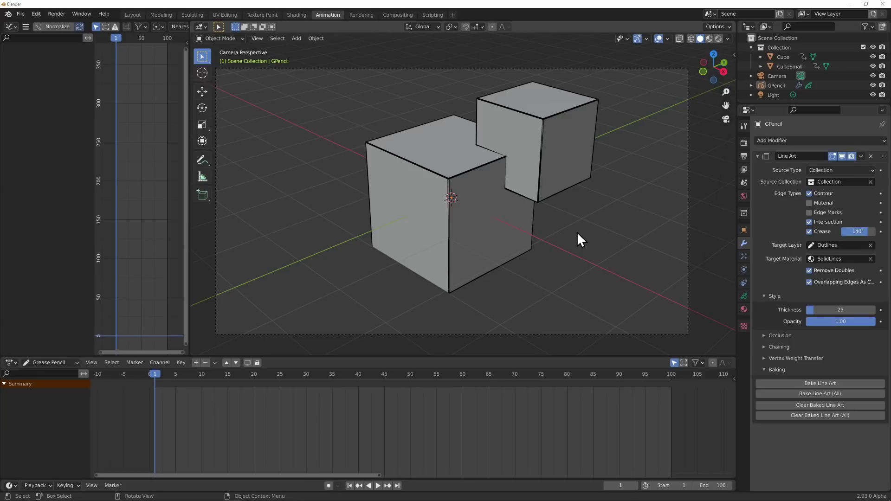
Add a second material slot to the Grease Pencil object and fill it with an independent copy of SolidLines.
click(743, 309)
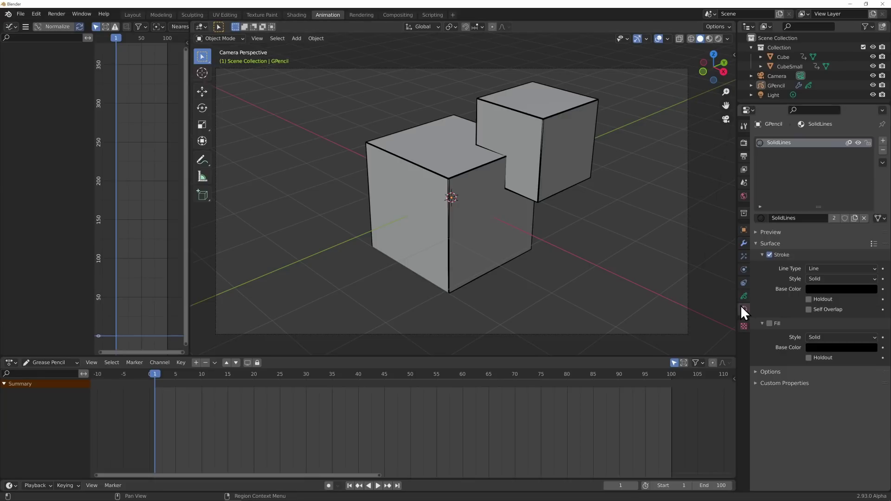
click(882, 140)
click(761, 218)
click(763, 219)
click(762, 218)
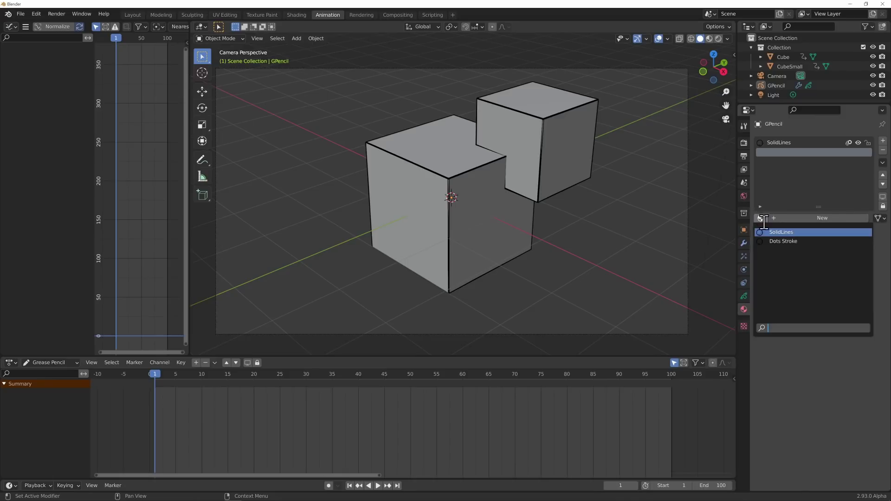
click(766, 232)
click(830, 217)
Rename the copied material in the second slot as LineFill.
click(823, 217)
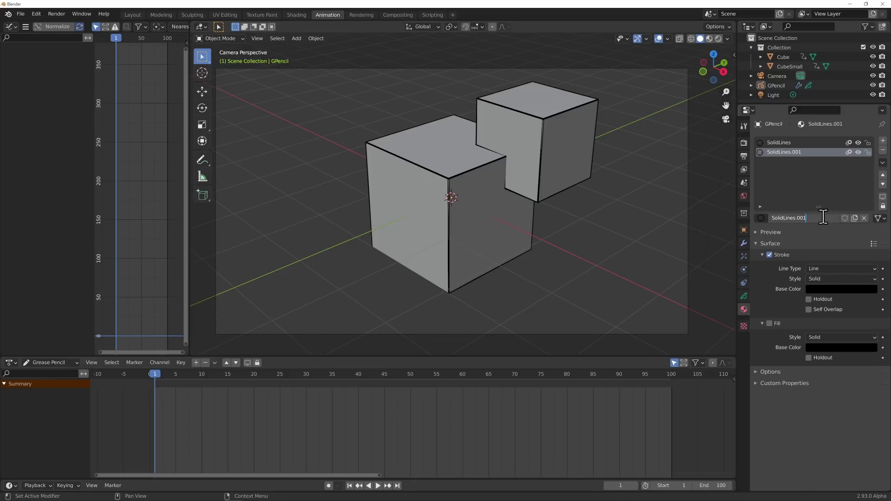
key(BackSpace)
key(BackSpace)
key(BackSpace)
key(BackSpace)
key(BackSpace)
key(BackSpace)
key(BackSpace)
key(BackSpace)
text(LineFill)
key(Return)
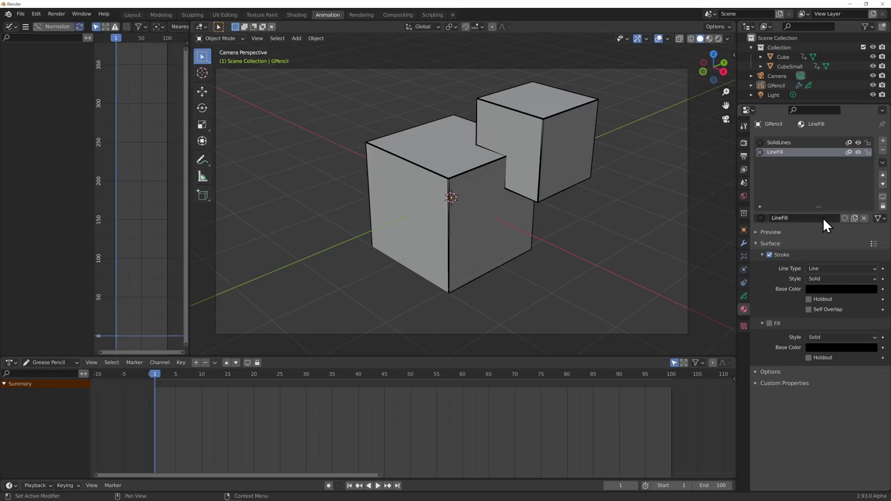
Enable Fill on the LineFill material and set its fill base color to light cyan.
click(769, 323)
click(816, 348)
drag(871, 278, 833, 228)
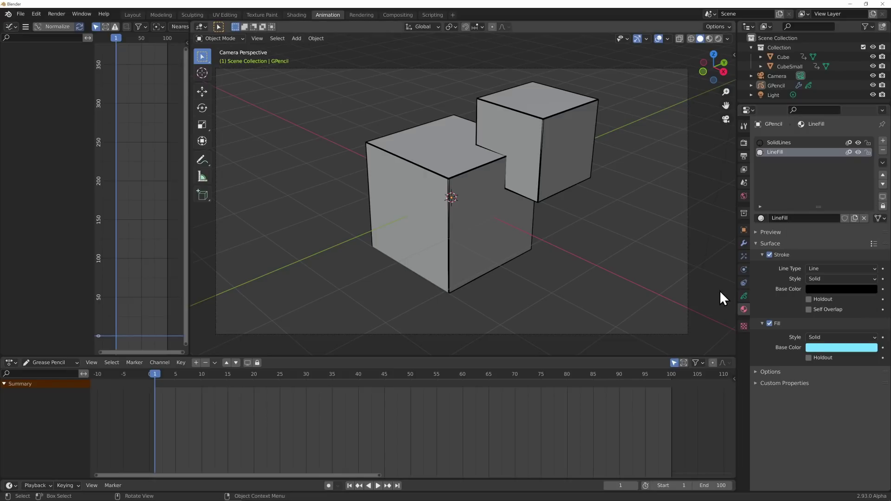
Replace the Line Art modifier's target material with LineFill.
click(744, 243)
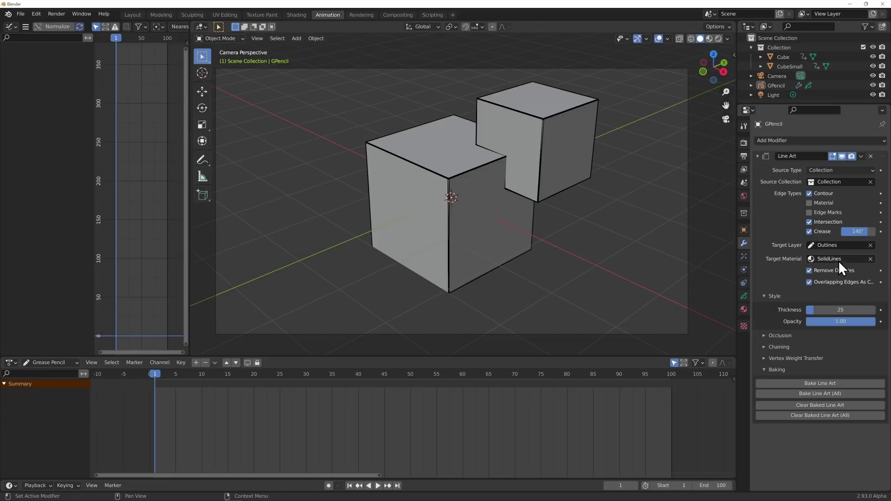
click(869, 259)
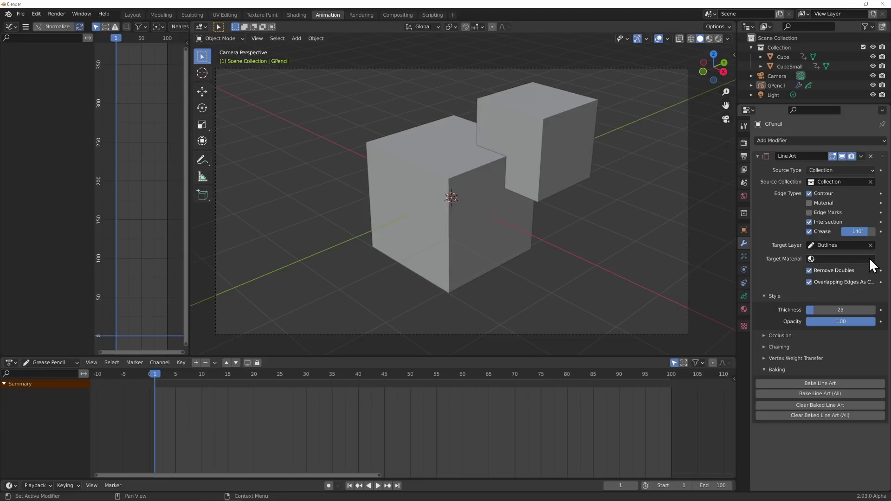
click(812, 258)
click(811, 281)
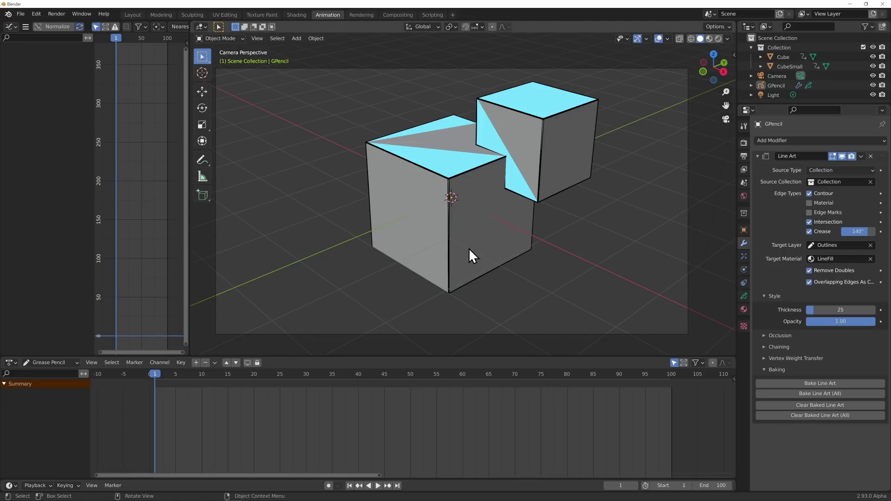
Temporarily exclude Collection from the view layer, test the unbaked line art in playback, and include the collection again.
click(863, 47)
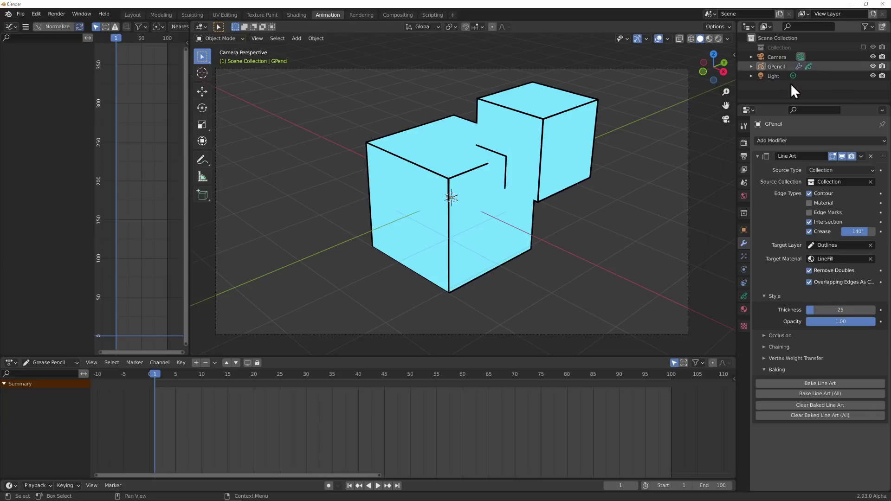
key(space)
key(Escape)
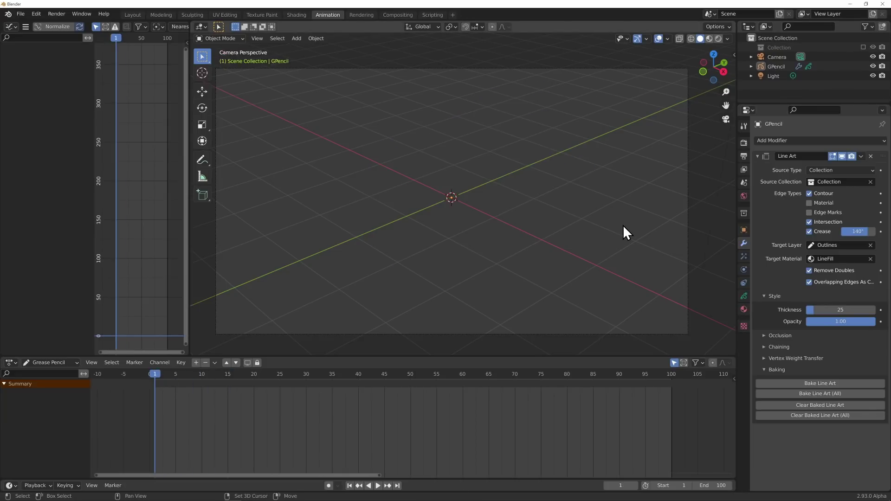
click(862, 48)
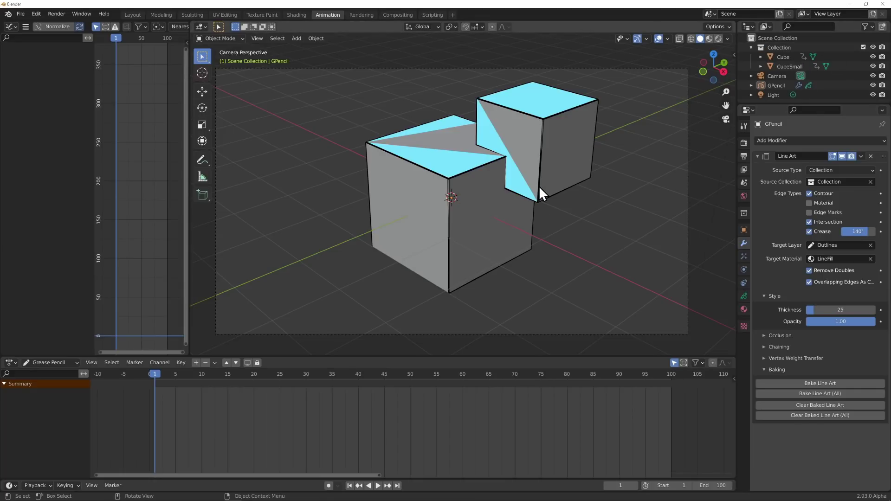
Bake the Line Art with the LineFill material, exclude Collection from the view layer, and play the baked animation.
click(839, 383)
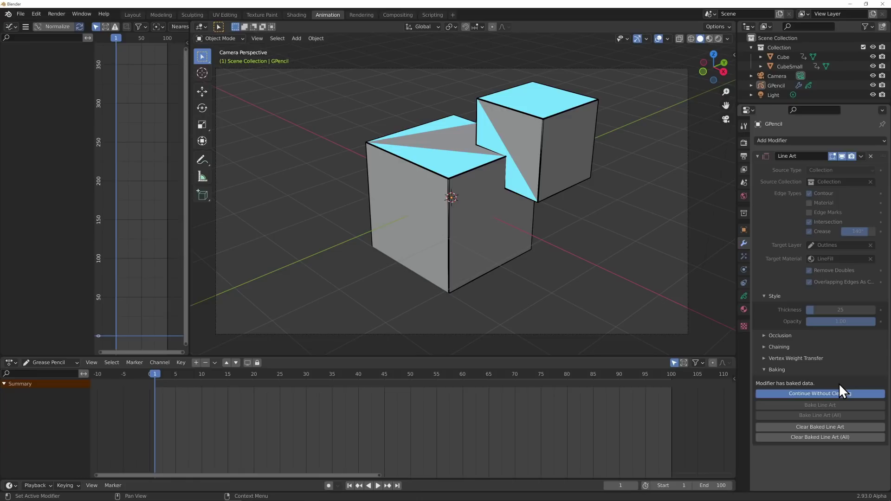
click(776, 85)
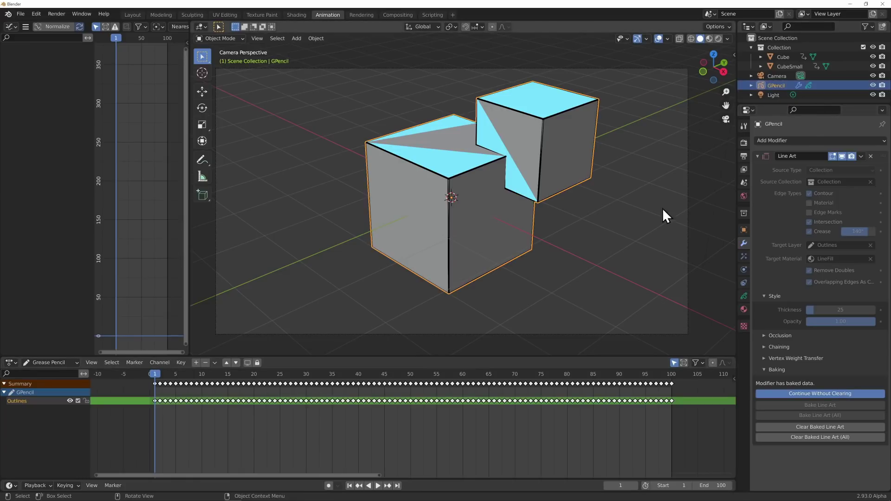
click(863, 46)
click(617, 227)
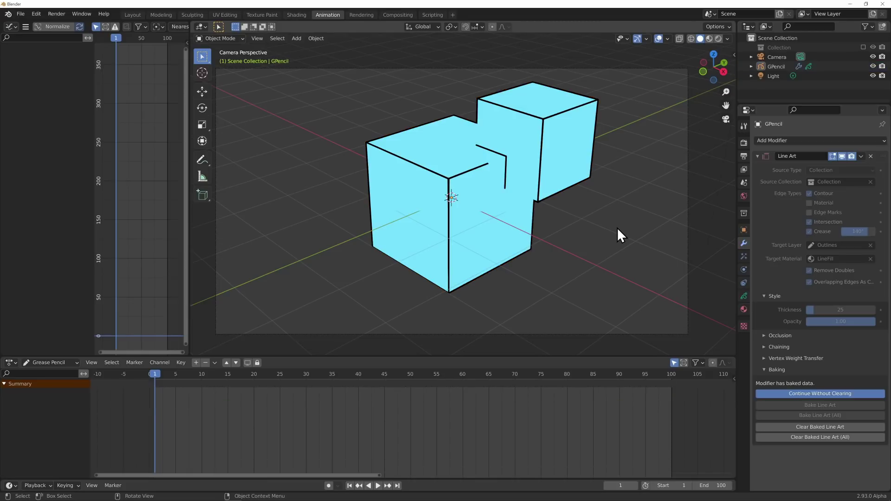
key(space)
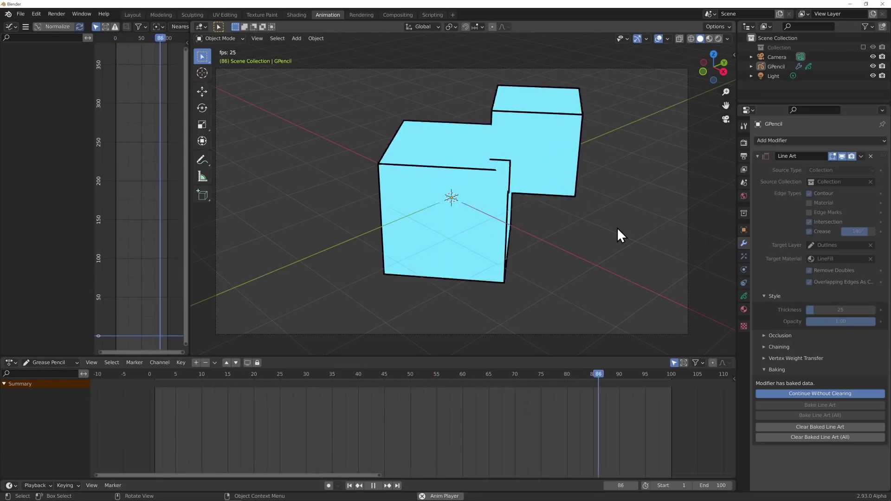
key(Escape)
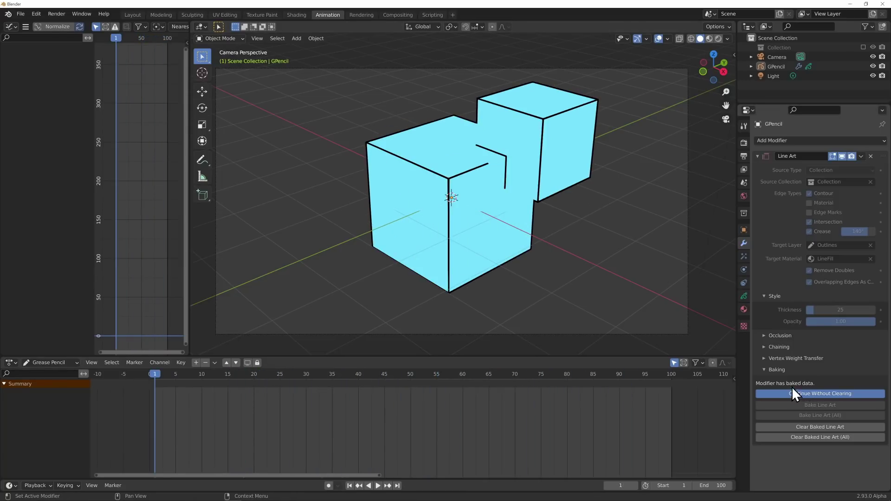
Continue without clearing, clear all baked Line Art, and include Collection in the view layer again.
click(808, 394)
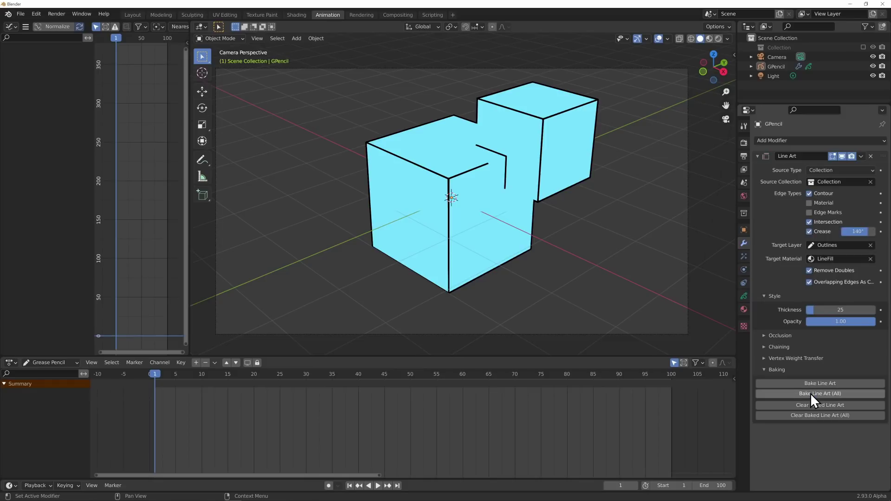
click(831, 414)
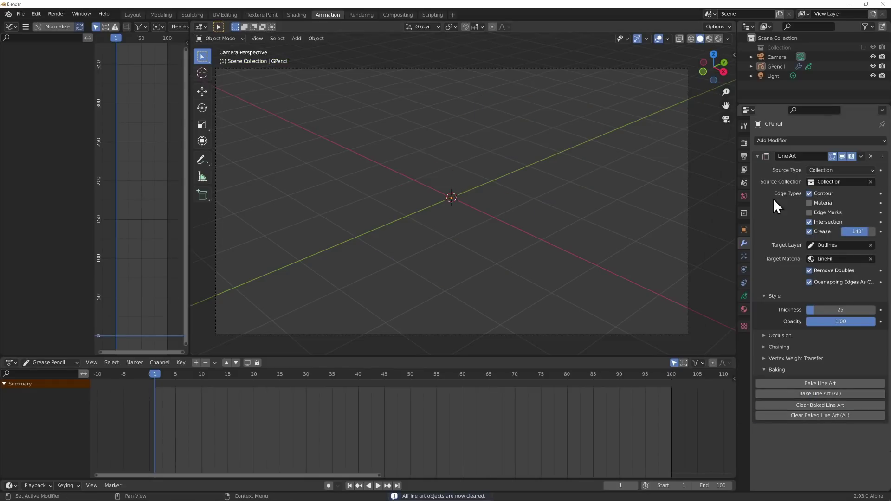
click(864, 47)
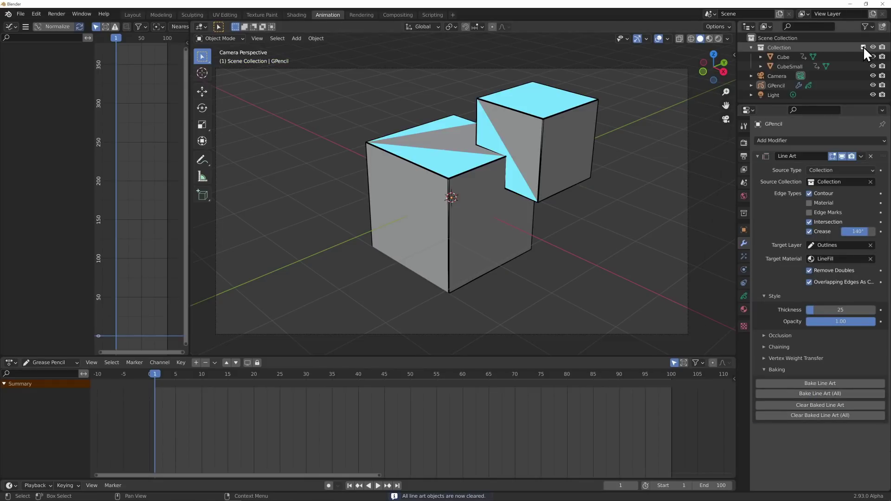
Select the Grease Pencil object, switch it to Draw mode, and insert a blank keyframe at frame 1.
click(539, 186)
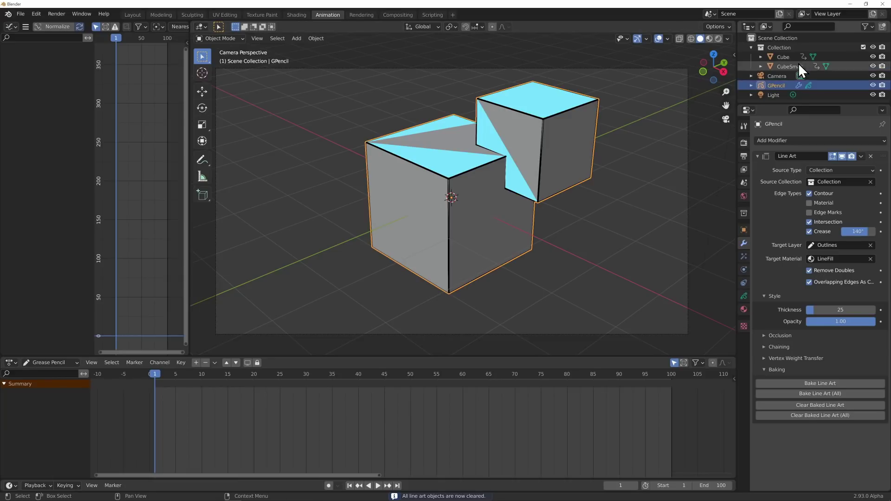
key(ctrl+Tab)
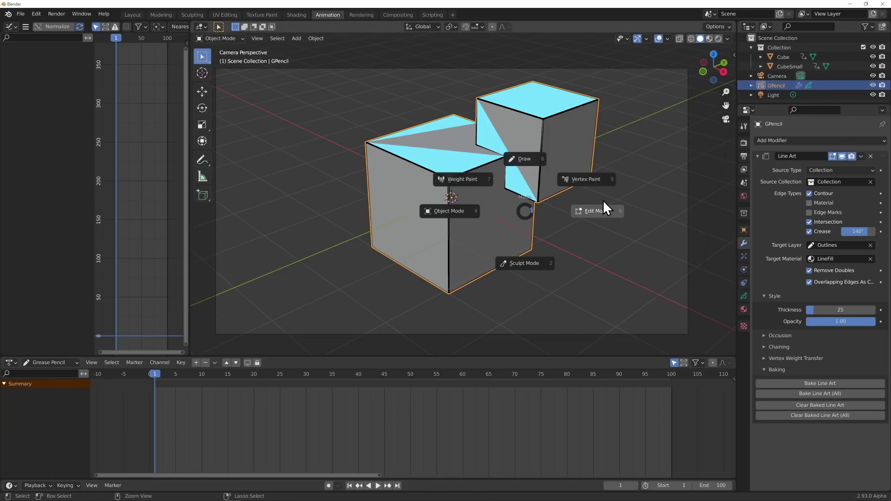
click(523, 160)
click(479, 176)
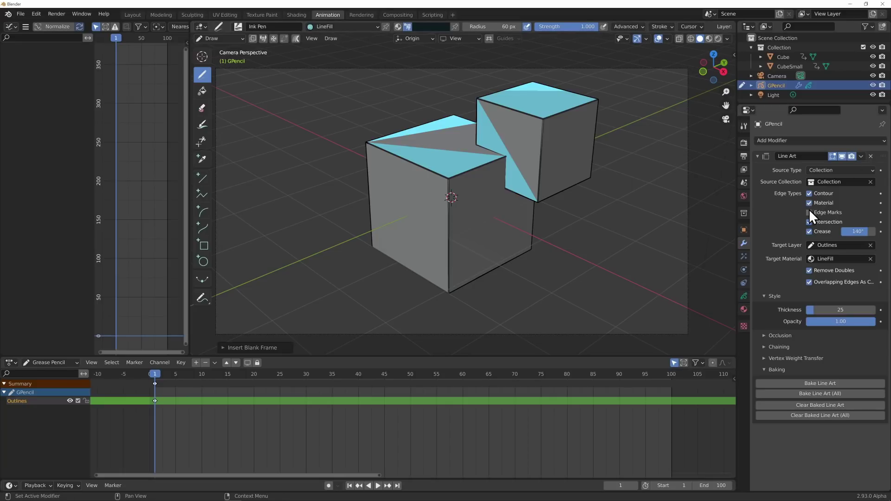
In the Line Art modifier, enable Material edges, disable Overlapping Edges As Contour, and enable chaining for Intersection With Contour and All Lines.
click(809, 271)
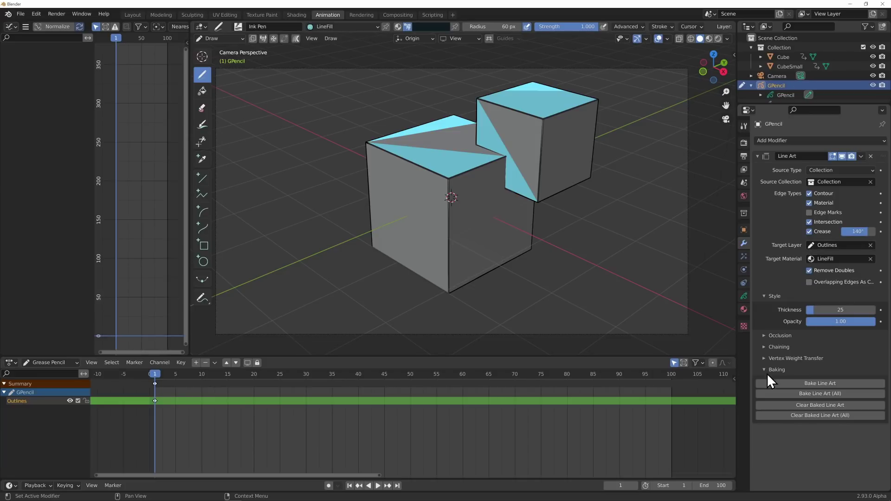
click(764, 346)
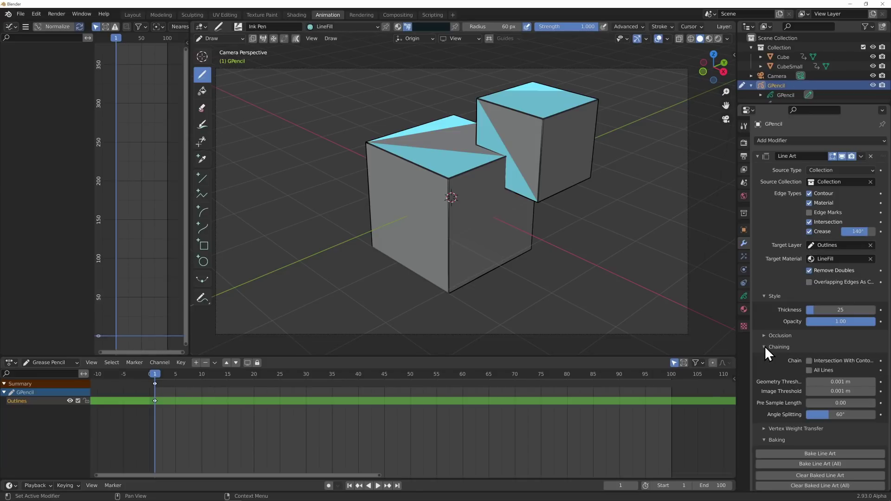
click(808, 370)
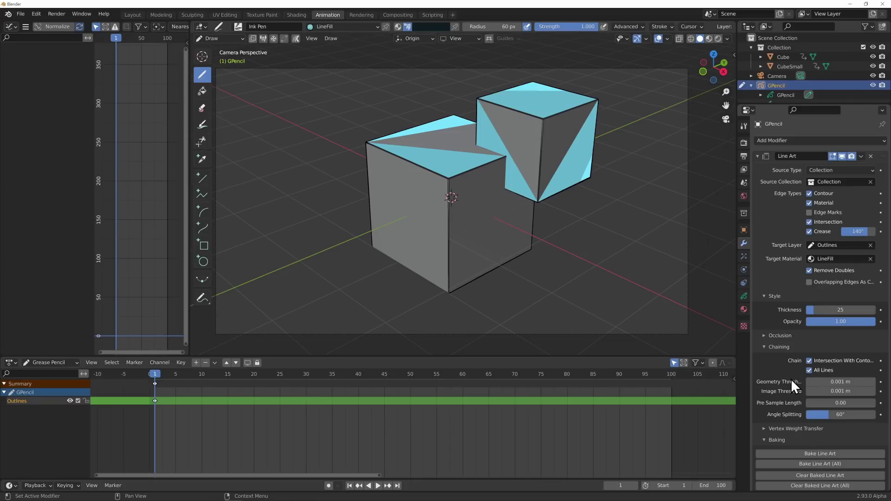
click(764, 346)
Bake the Line Art with the new chaining options, exclude Collection from the view layer, and play the result.
click(818, 384)
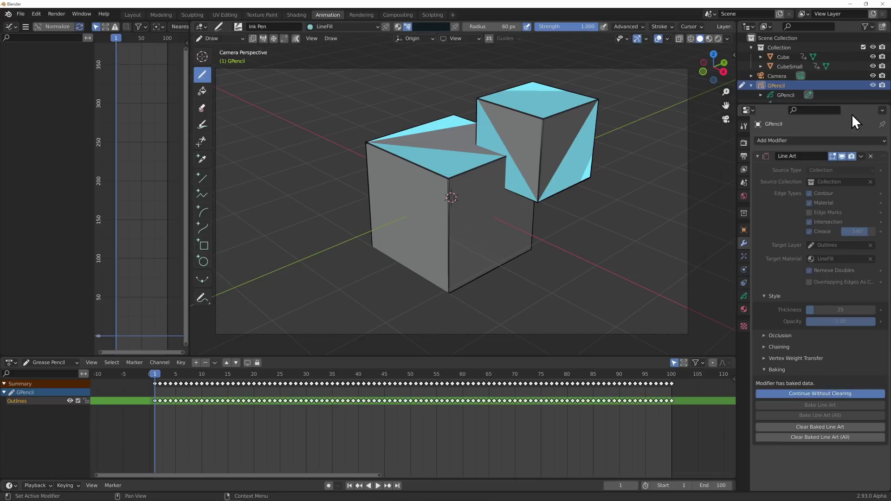
click(863, 47)
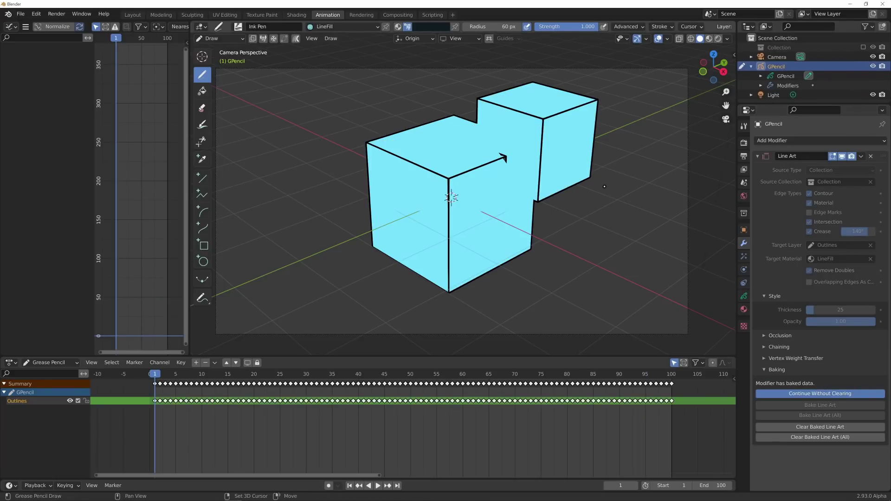
key(space)
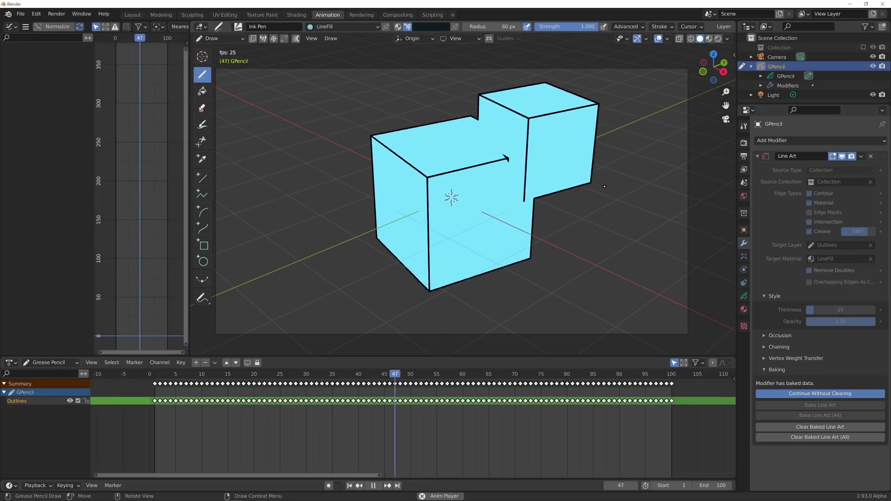
key(space)
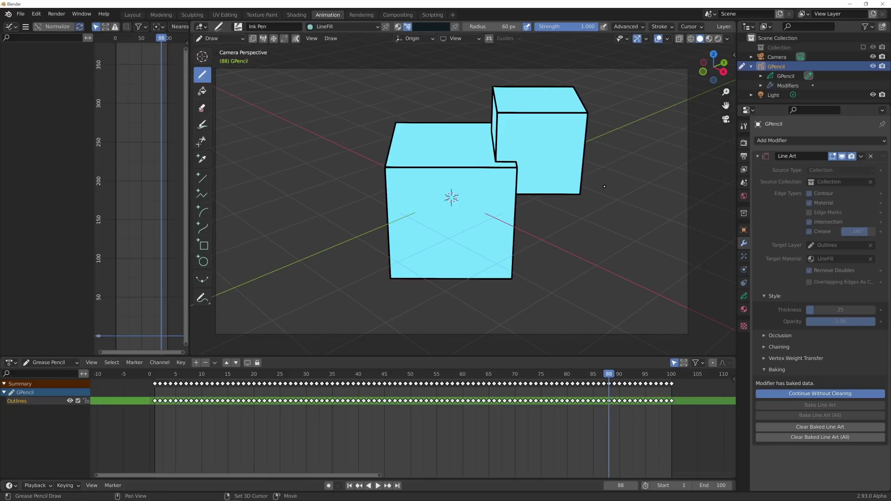
Return to frame 1 and open the recent file 2011_1D_283_test.blend without saving the current changes.
key(shift+Left)
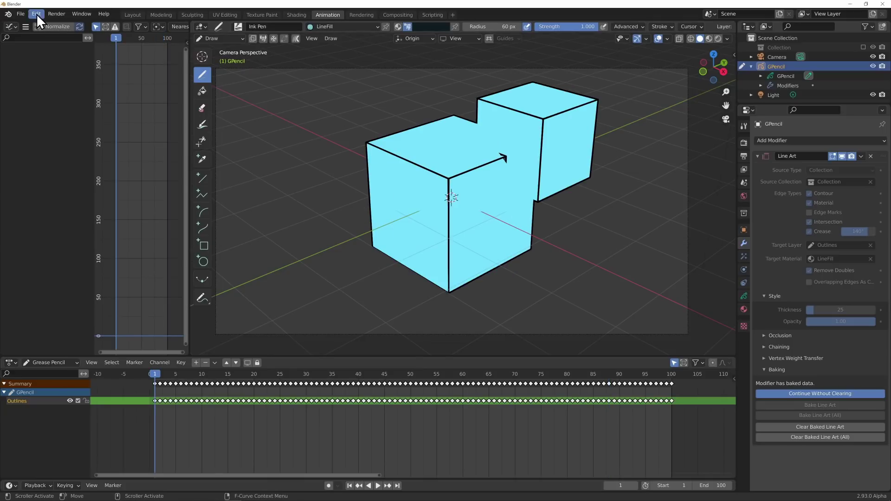
click(21, 13)
mouse_move(29, 42)
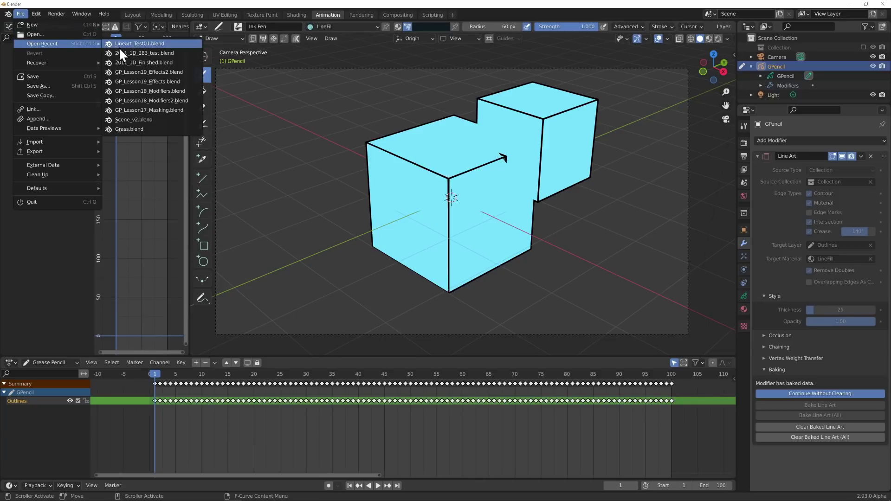
click(135, 55)
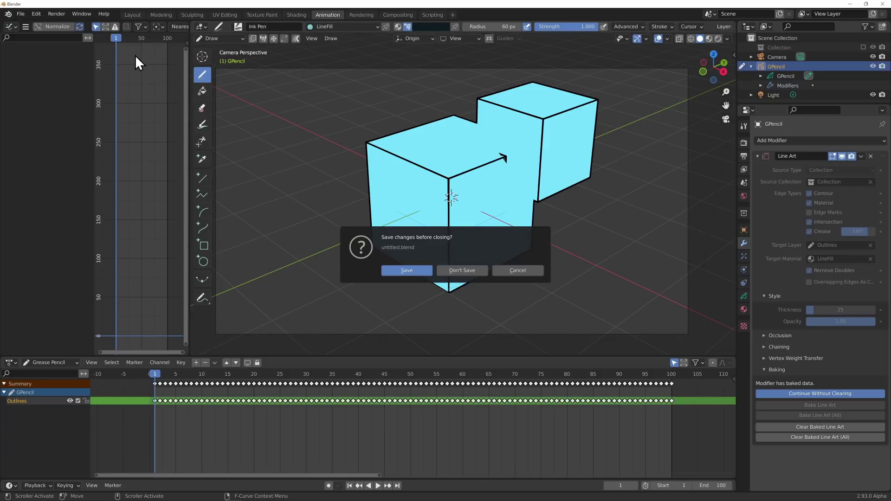
click(471, 274)
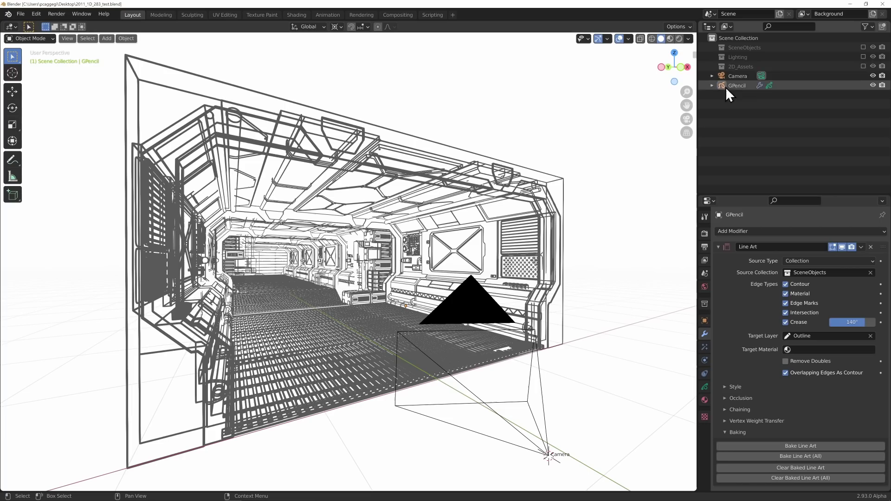
Include SceneObjects temporarily to inspect the corridor geometry, look through the camera, and exclude the collection again.
click(863, 46)
middle_drag(516, 240, 450, 226)
scroll(469, 235, down, 3)
key(KP_0)
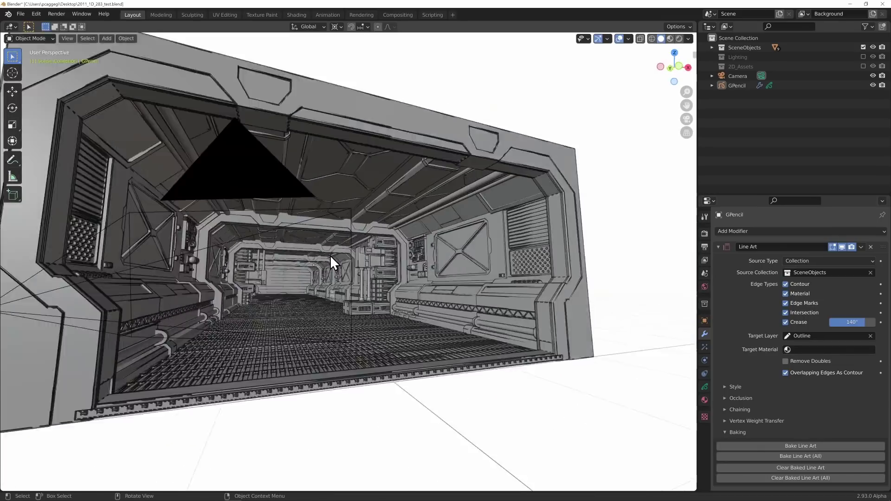
click(863, 47)
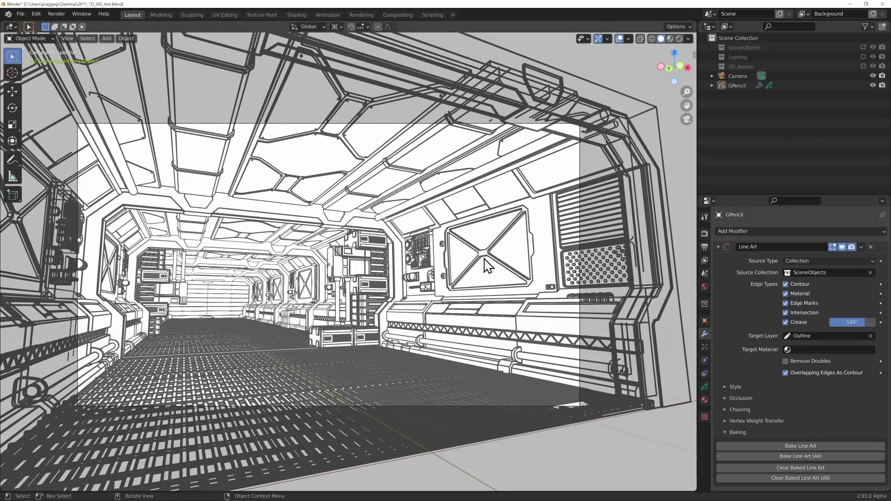
Set the GPencil object's Outline layer opacity to 1.000 and deselect the linework.
click(735, 85)
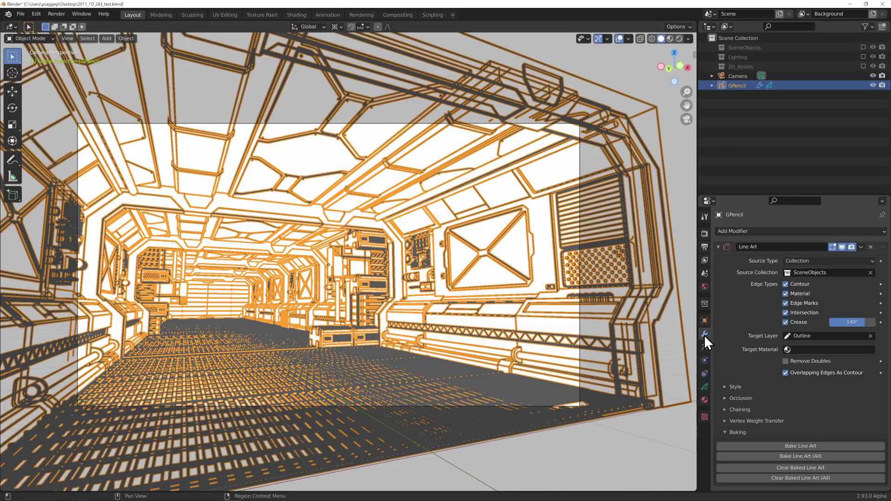
click(704, 387)
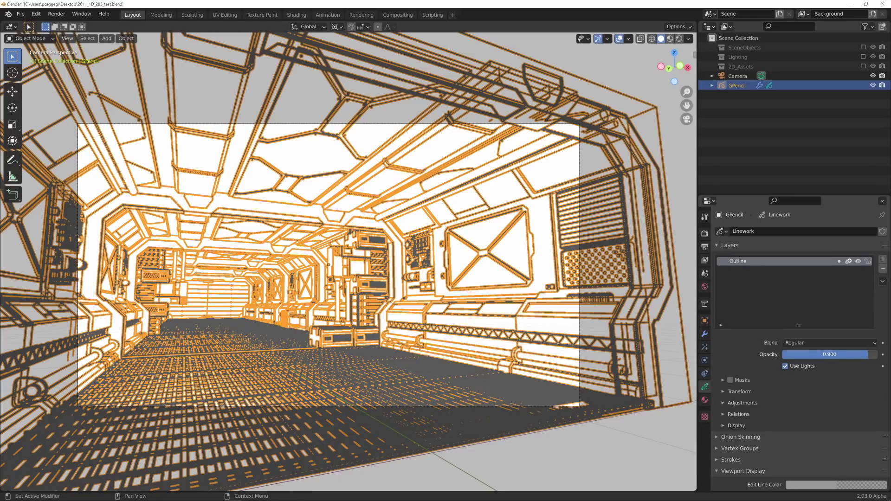
drag(822, 354, 876, 354)
click(499, 322)
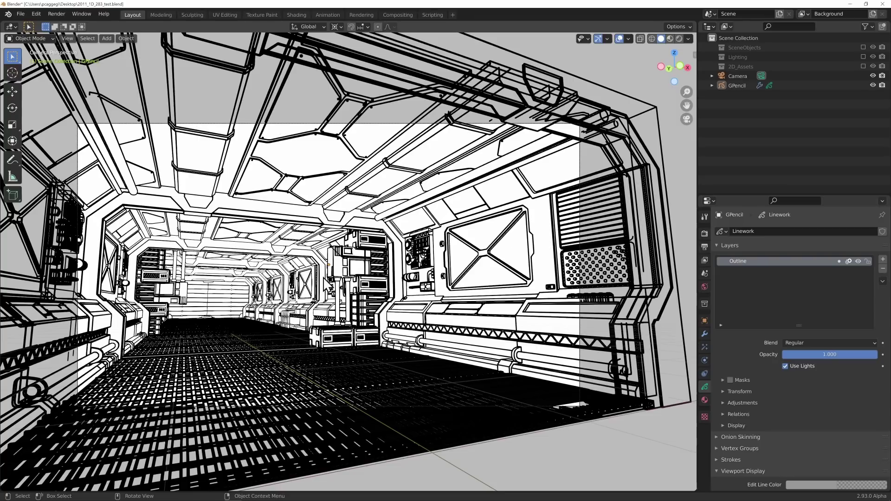
Include SceneObjects in the view layer and preview the corridor in Material Preview and Rendered shading.
click(862, 46)
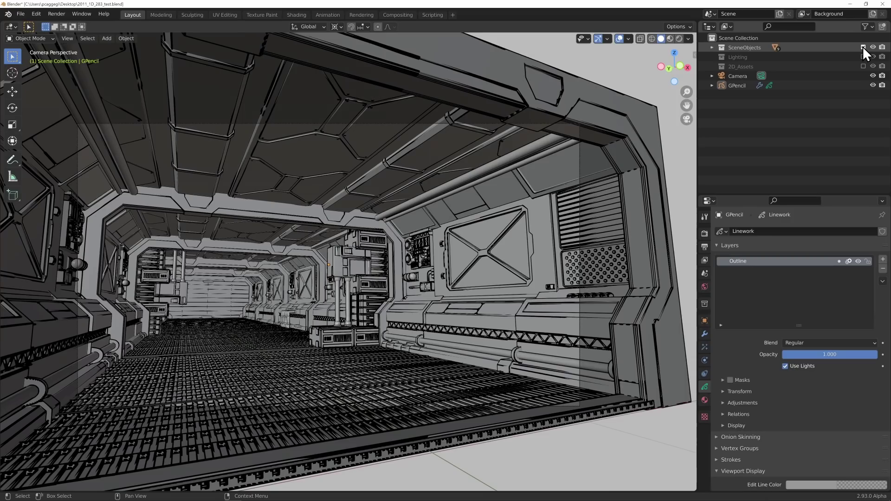
click(671, 38)
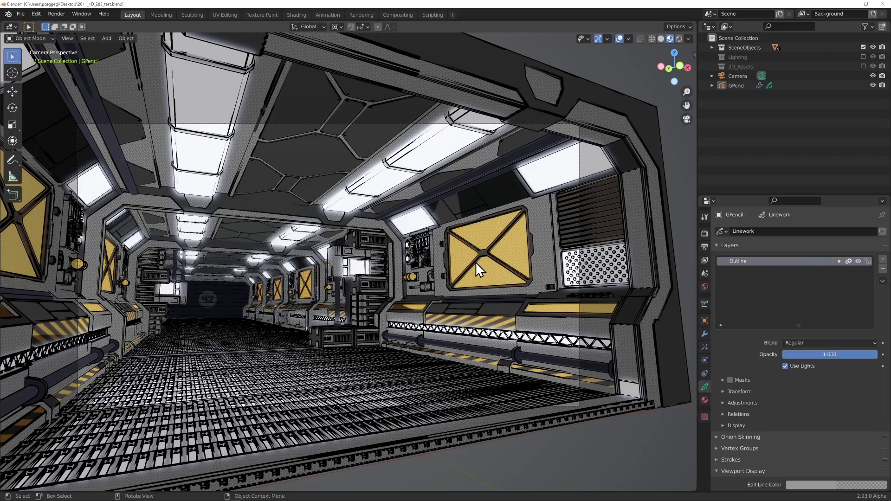
click(678, 39)
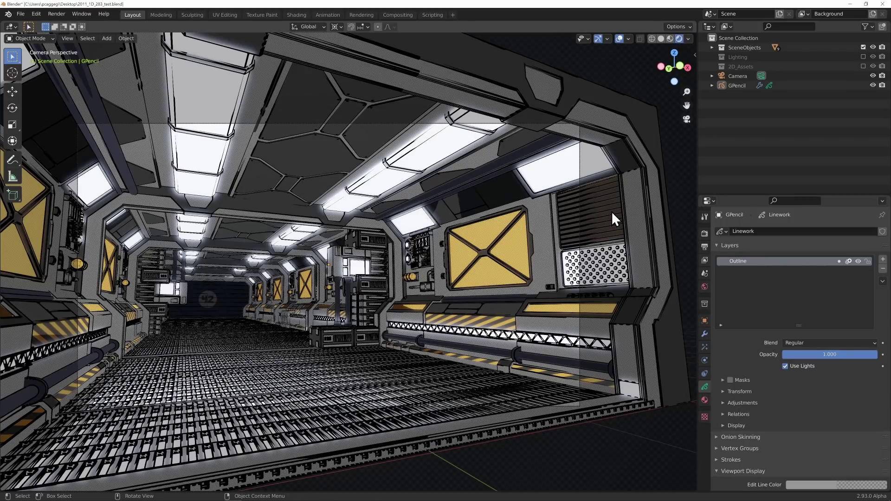
Select the GPencil object, turn off viewport overlays, and toggle its visibility to compare the render with and without outlines.
click(544, 250)
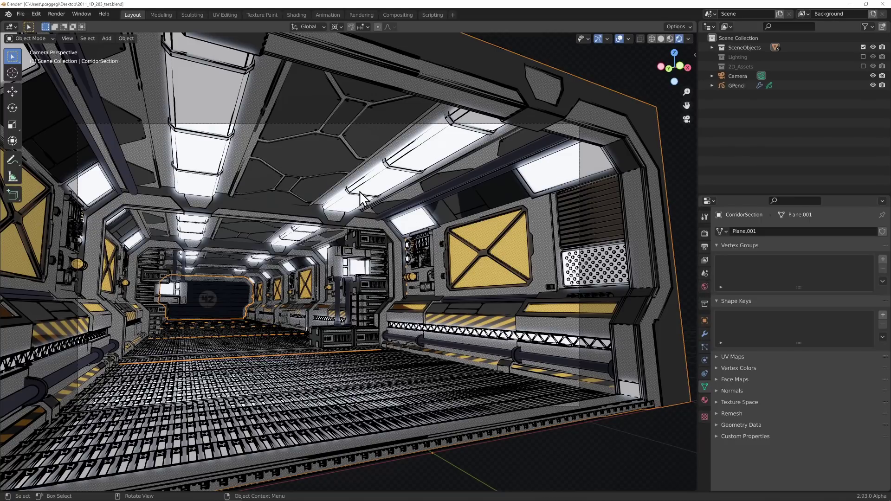
click(740, 86)
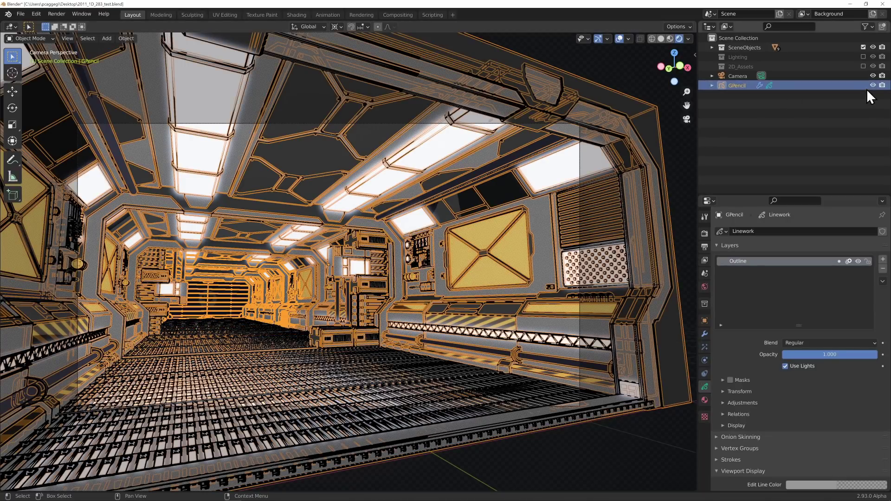
click(872, 85)
click(872, 85)
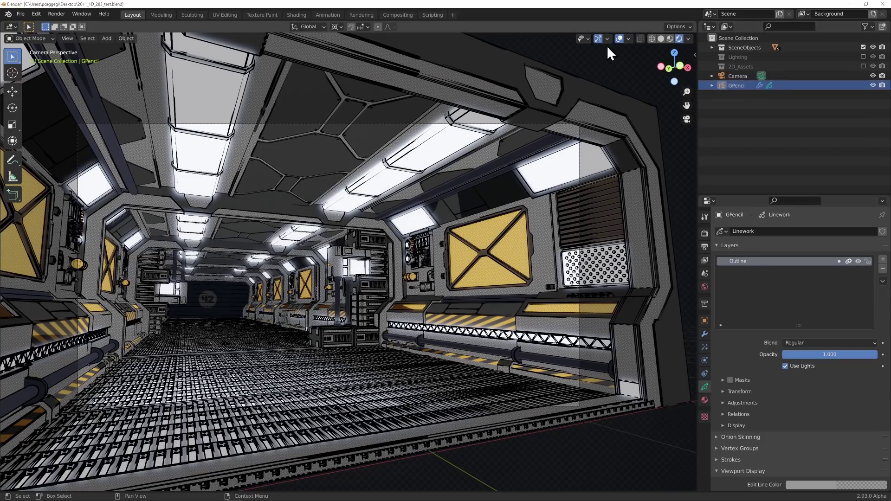
click(619, 39)
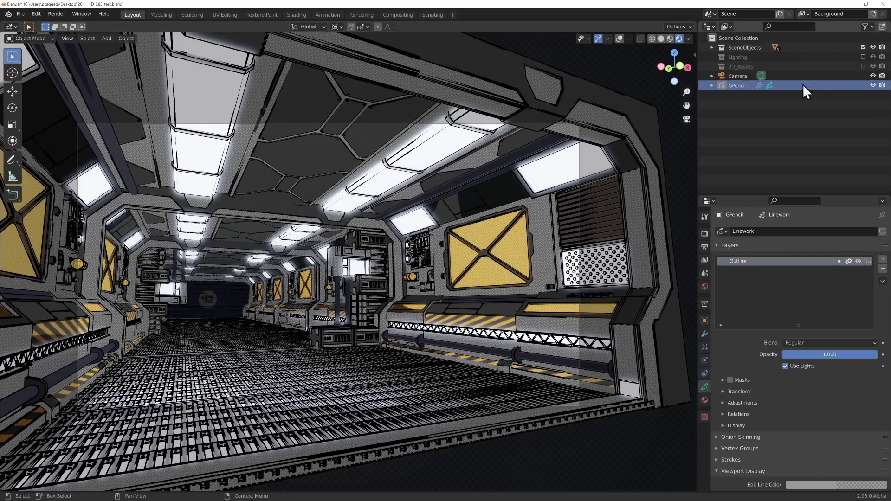
click(873, 84)
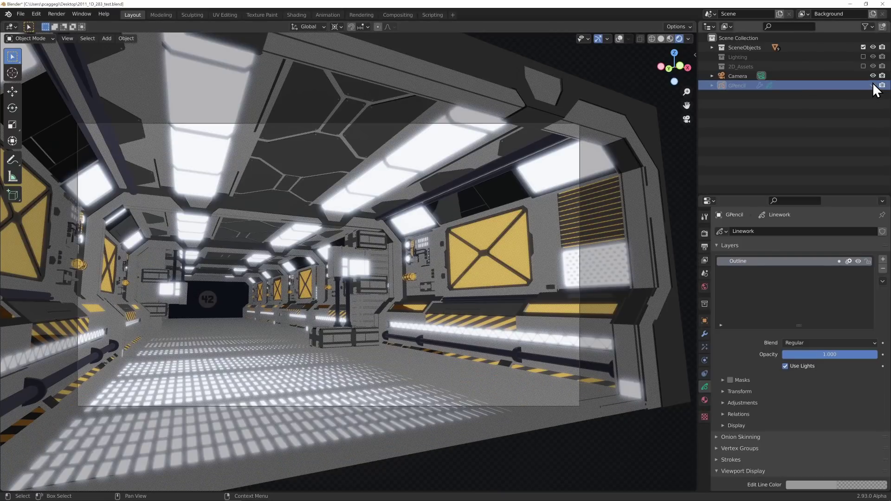
click(873, 84)
Lower the Outline layer's opacity to 0.800 and adjust its Stroke Thickness, trying 10 px and settling on 4 px.
mouse_move(836, 354)
mouse_down()
mouse_move(827, 353)
mouse_move(837, 355)
mouse_up()
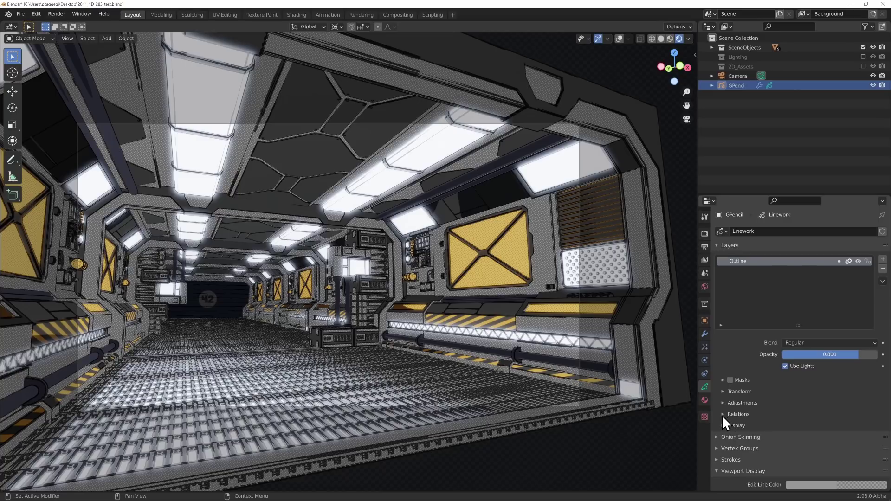
click(722, 402)
click(828, 438)
text(.2)
key(BackSpace)
key(BackSpace)
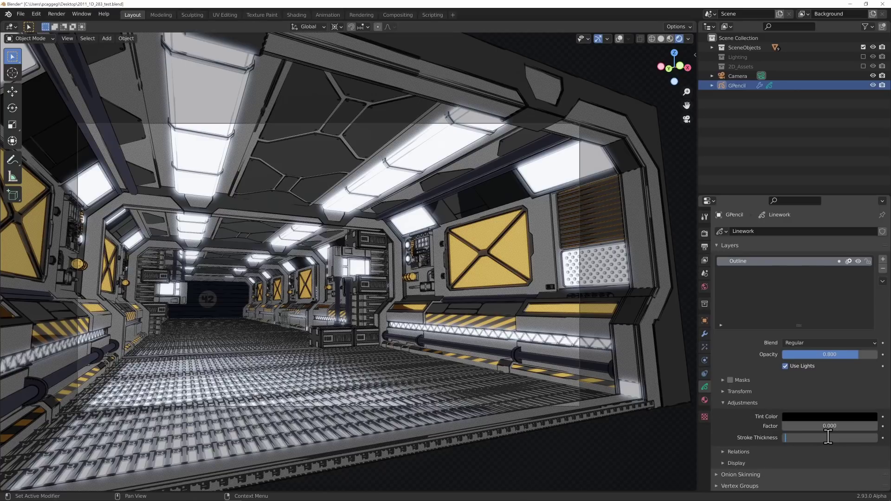
text(10)
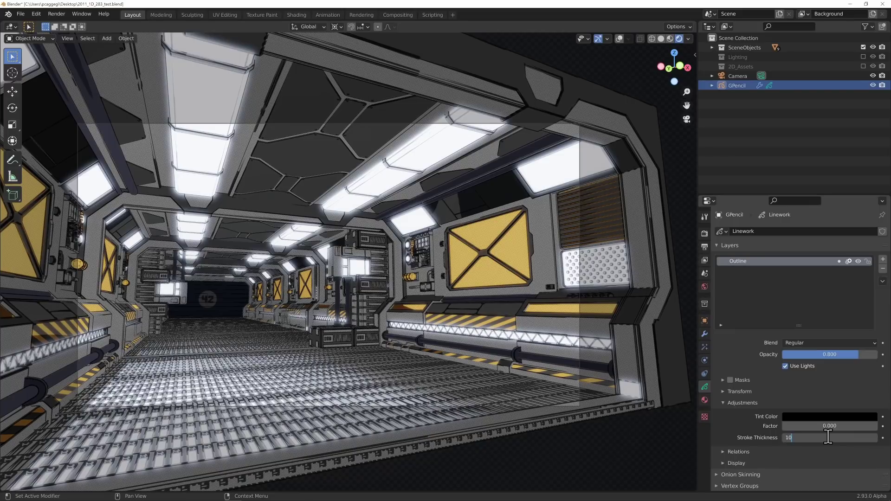
key(Return)
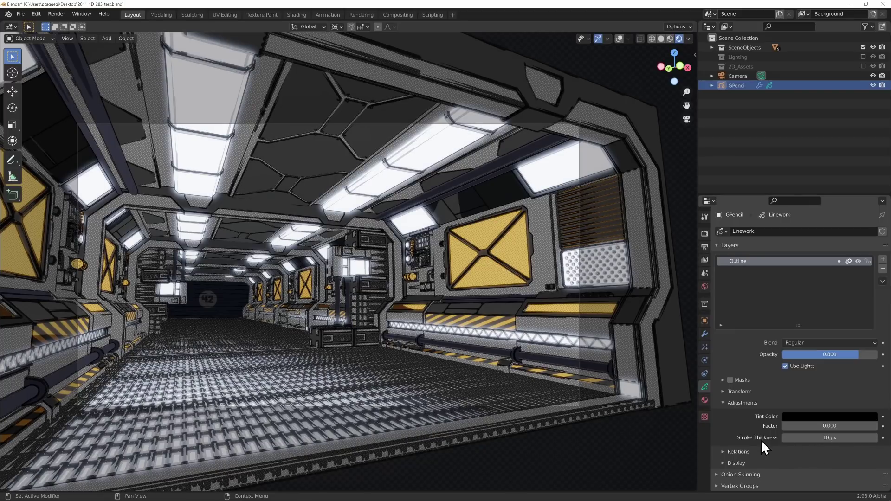
drag(839, 438, 817, 438)
Try a blue tint on the Outline layer with the tint factor, and reset the color to black and the factor to 0.
click(822, 417)
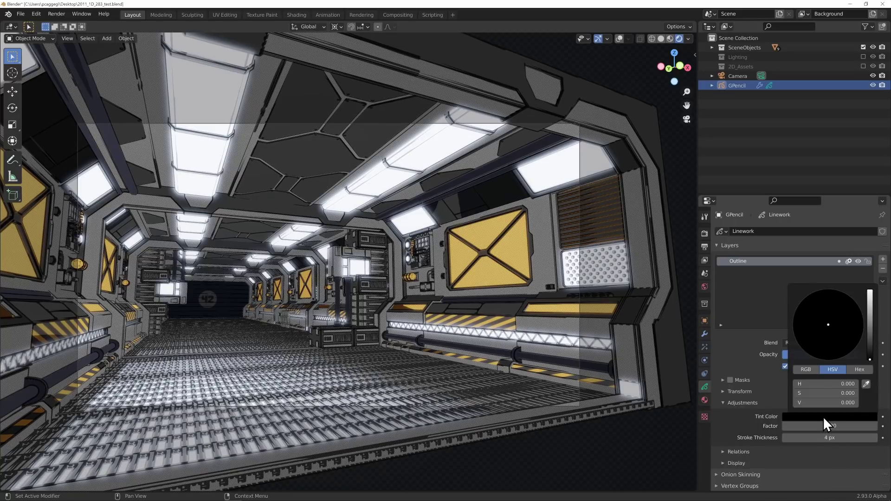
drag(870, 345, 869, 290)
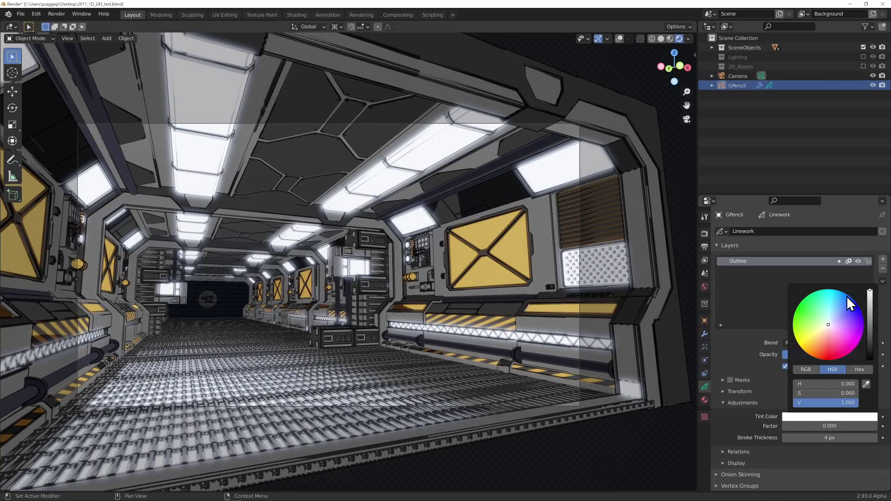
click(858, 305)
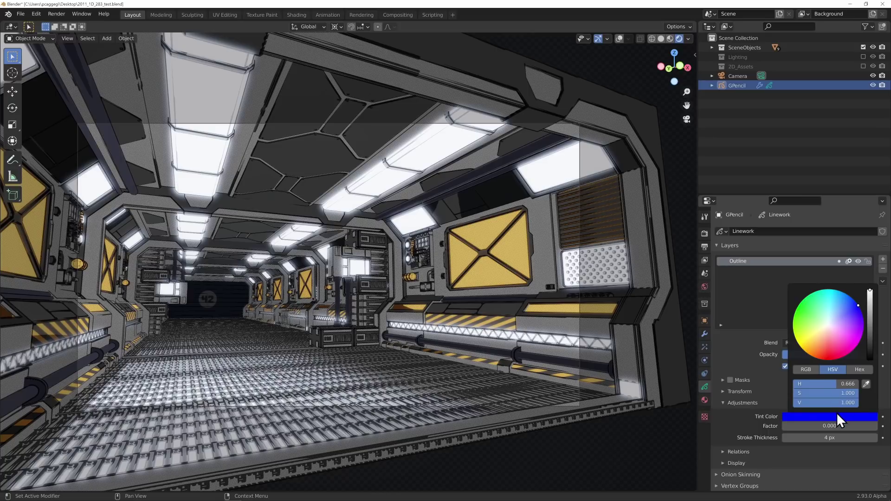
drag(805, 426, 787, 426)
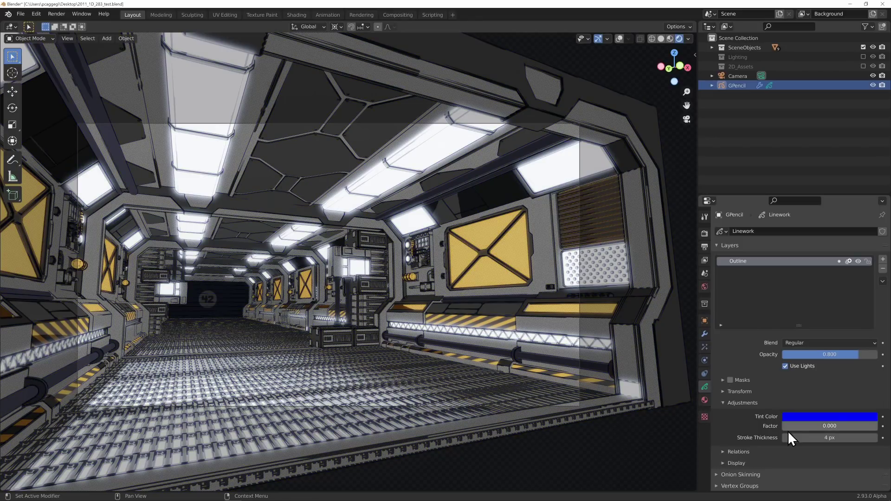
click(831, 417)
click(870, 358)
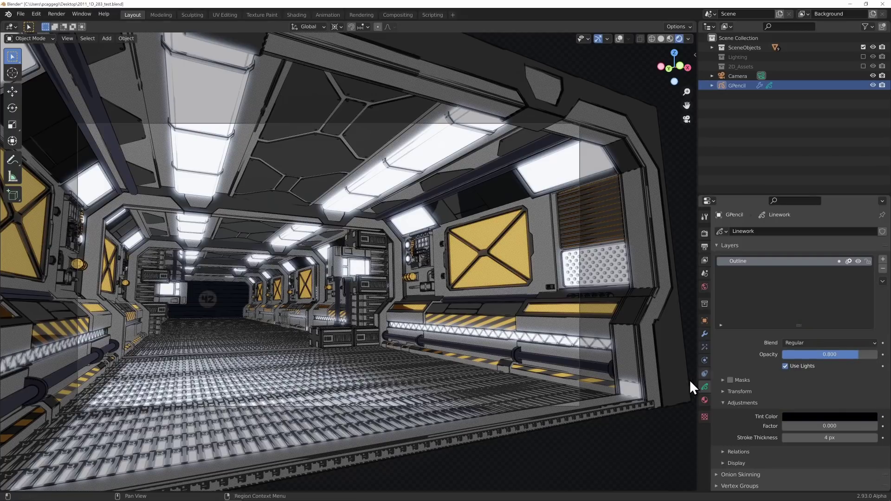
Exclude SceneObjects from the view layer and switch the viewport to Solid shading with overlays enabled.
click(863, 47)
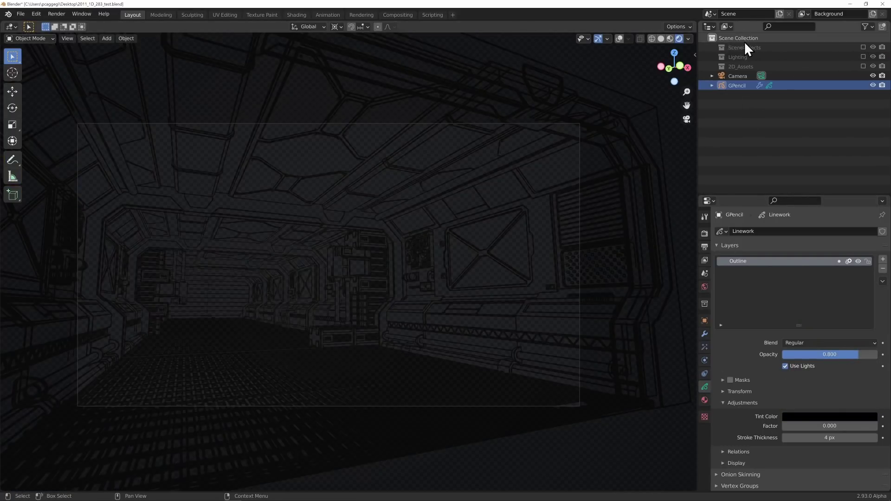
click(661, 39)
key(Tab)
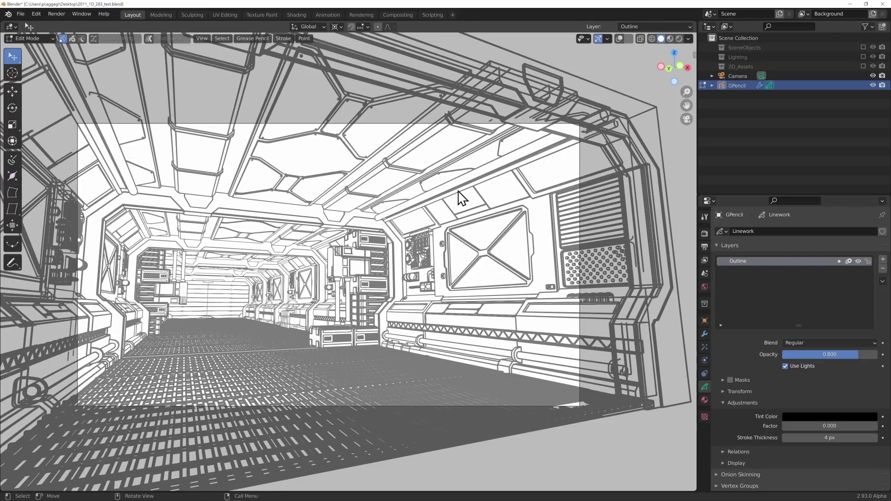
click(619, 39)
Put the GPencil object in Edit Mode and select all of its stroke points.
key(Tab)
key(a)
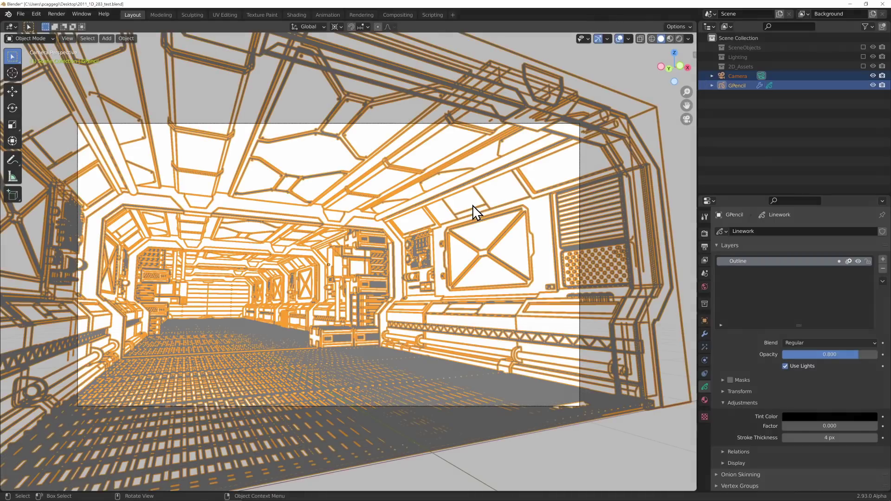
key(Tab)
key(a)
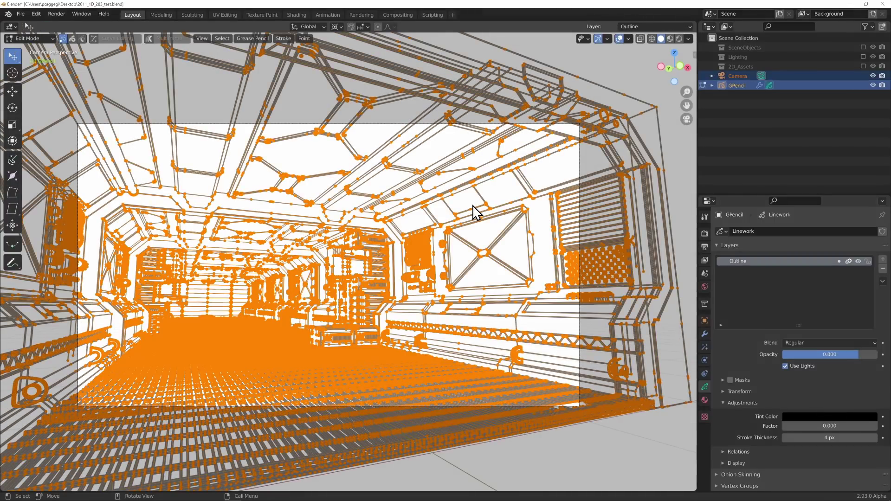
Clear the point selection and select the entire stroke running just below the X-braced wall panel.
mouse_move(391, 274)
middle_down()
mouse_move(342, 299)
mouse_move(321, 292)
mouse_move(273, 302)
mouse_move(354, 316)
mouse_move(362, 293)
mouse_move(454, 267)
mouse_move(332, 287)
middle_up()
key(alt+a)
scroll(291, 294, up, 5)
scroll(326, 293, up, 6)
scroll(326, 288, up, 2)
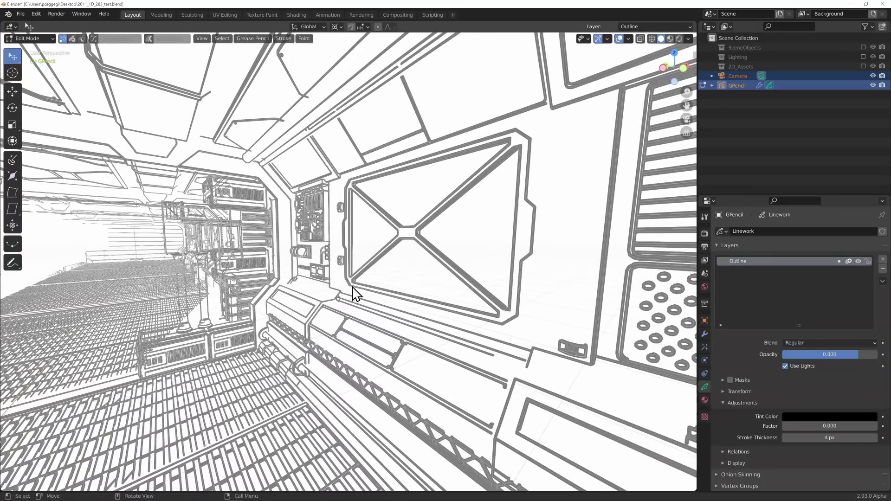
scroll(358, 284, up, 2)
click(370, 304)
key(l)
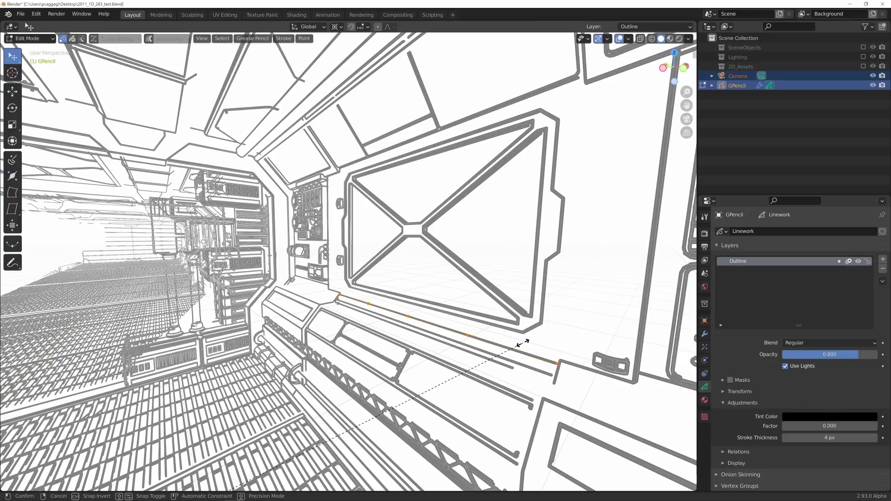
Change the transform pivot point and thicken the selected stroke below the X-braced wall panel with Shrink/Fatten.
key(alt+s)
click(606, 349)
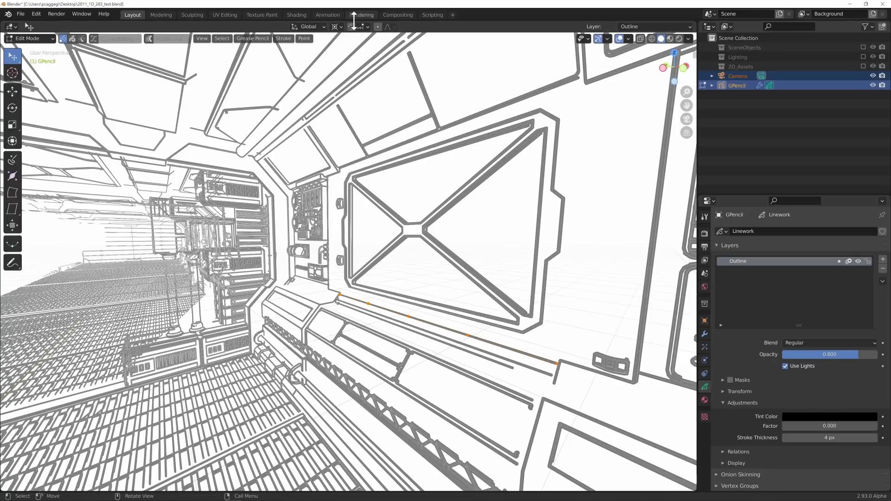
click(335, 27)
click(360, 65)
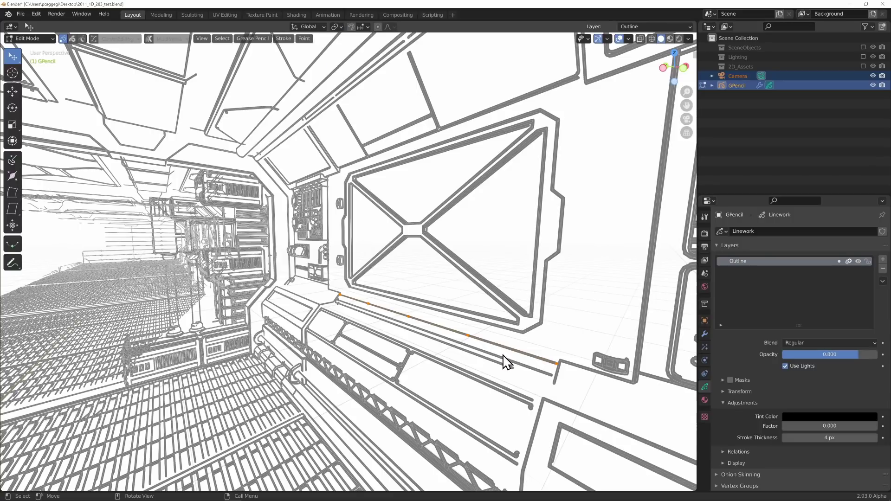
key(alt+s)
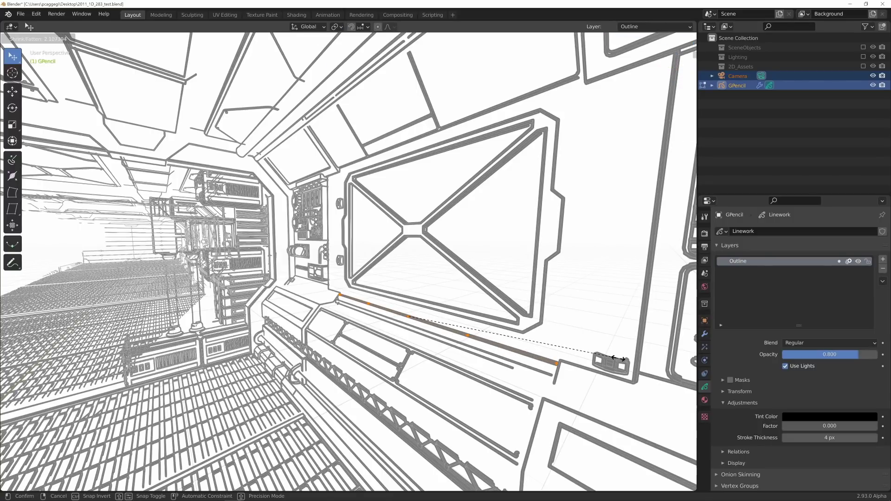
click(564, 348)
Adjust the thickness of the individual points at both ends of the line below the X-braced panel.
key(alt+s)
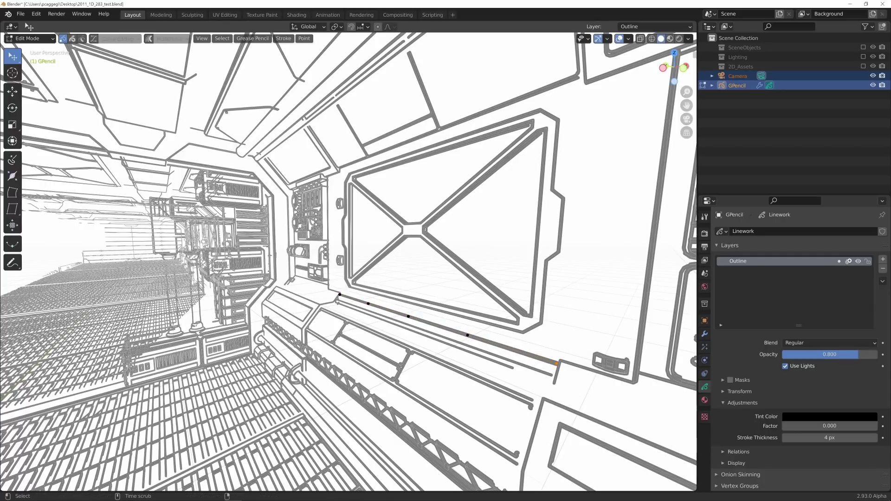
click(530, 363)
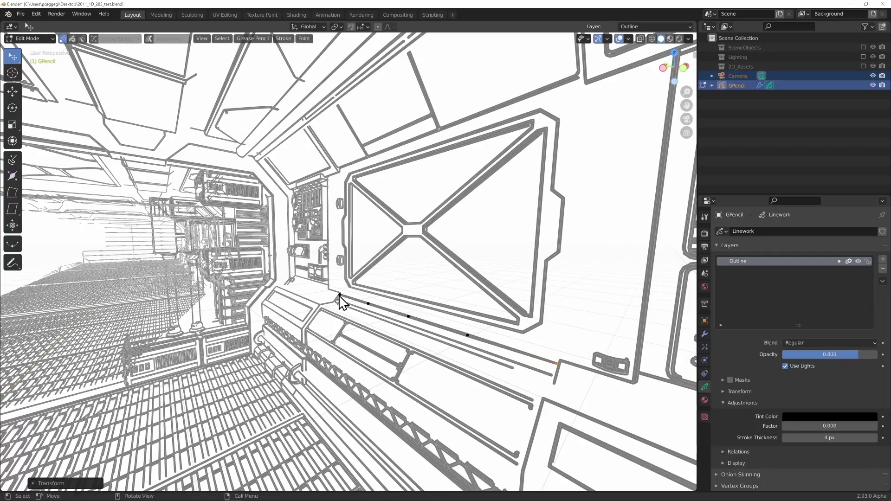
click(340, 295)
key(alt+s)
right_click(410, 320)
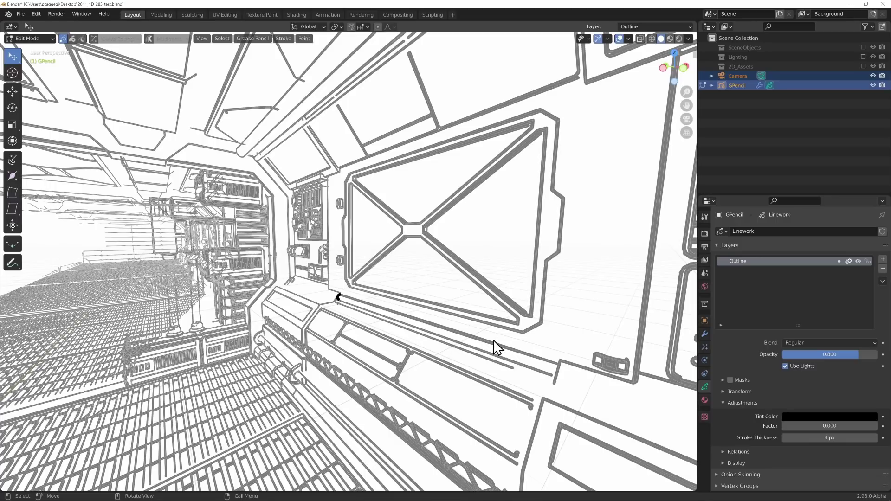
Extrude a short downward branch from an inner point of the line below the X-braced panel and taper its tip.
click(468, 340)
key(e)
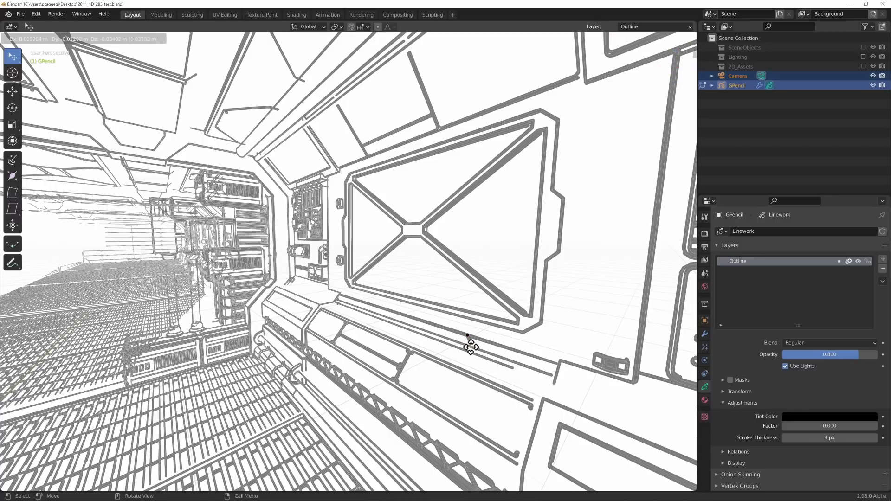
click(475, 352)
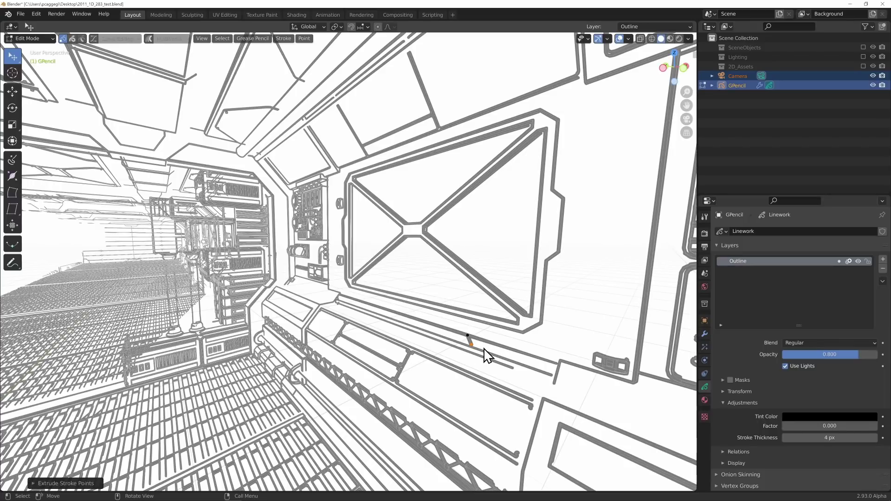
right_click(480, 348)
key(alt+s)
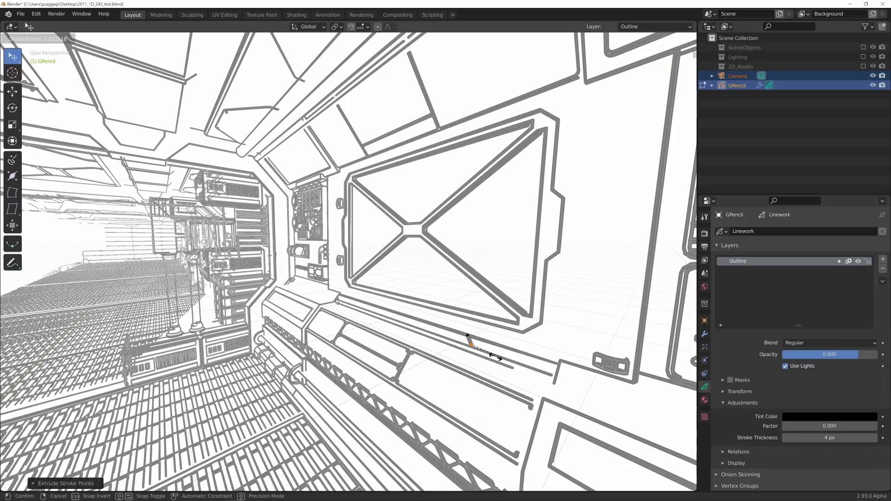
click(474, 346)
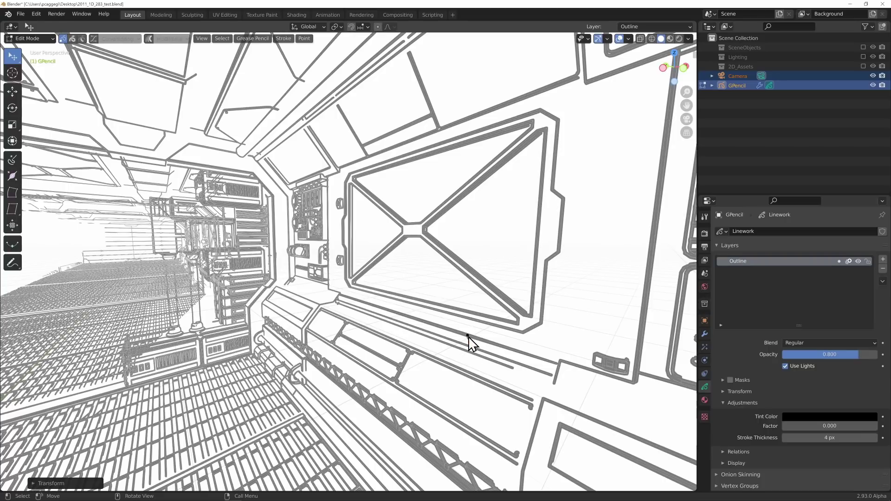
Select the whole line below the X-braced panel and subdivide it with an increased number of cuts.
click(466, 335)
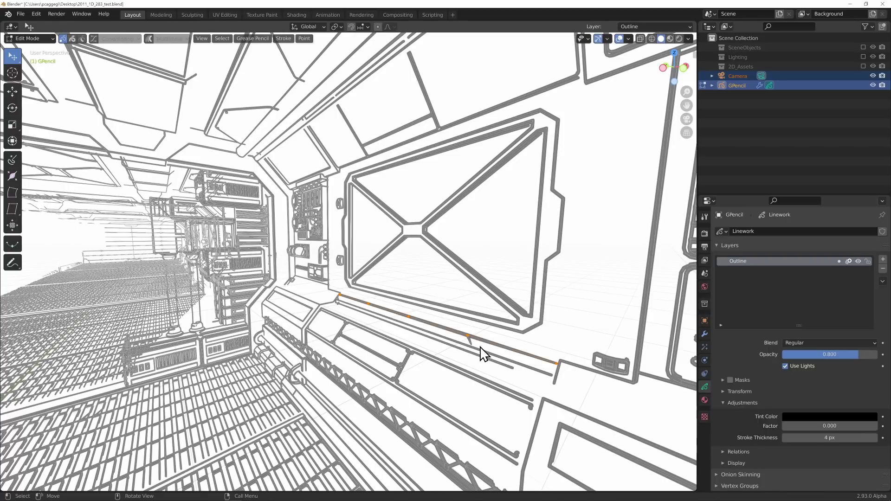
right_click(480, 347)
click(456, 278)
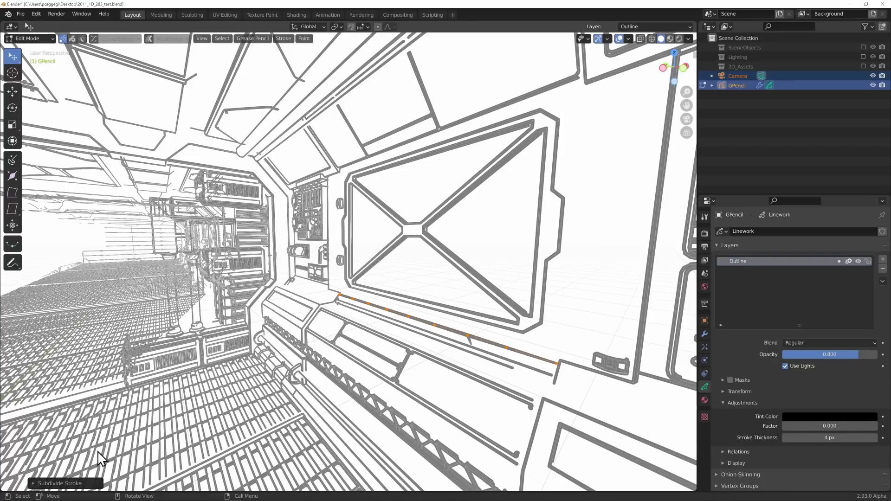
click(41, 483)
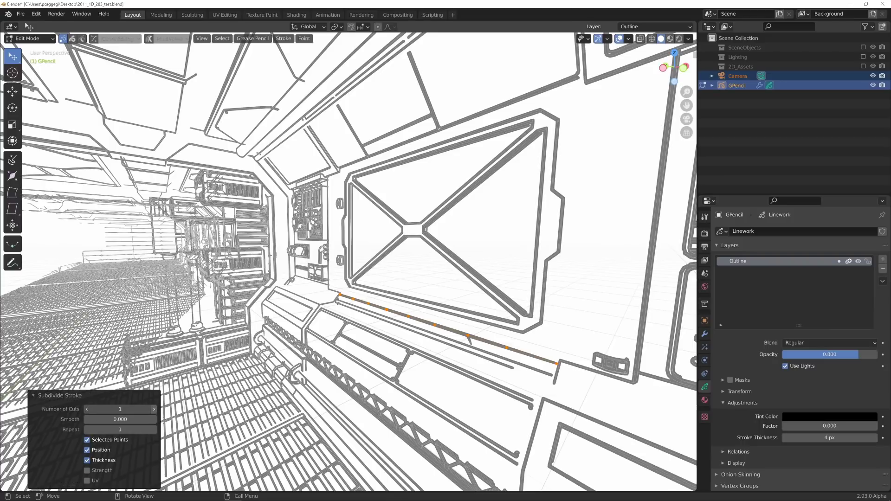
click(155, 409)
click(155, 409)
Deselect the branch point and both end points, extrude the remaining points downward into short ticks, and thin their tips by a factor of about 0.22.
shift+click(468, 335)
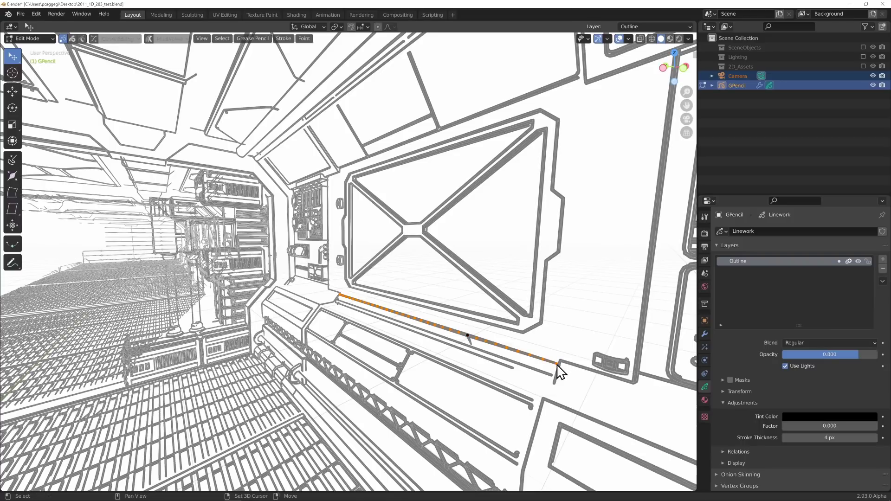
shift+click(557, 364)
shift+click(339, 297)
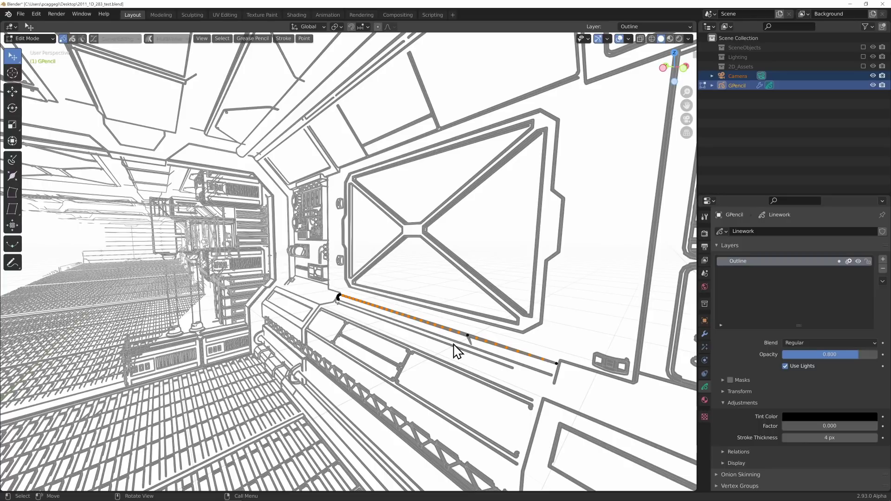
key(g)
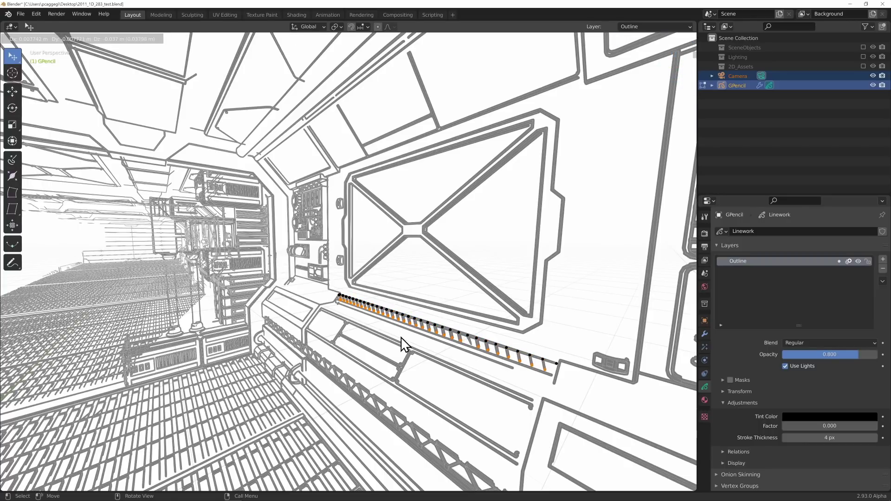
click(402, 341)
key(alt+s)
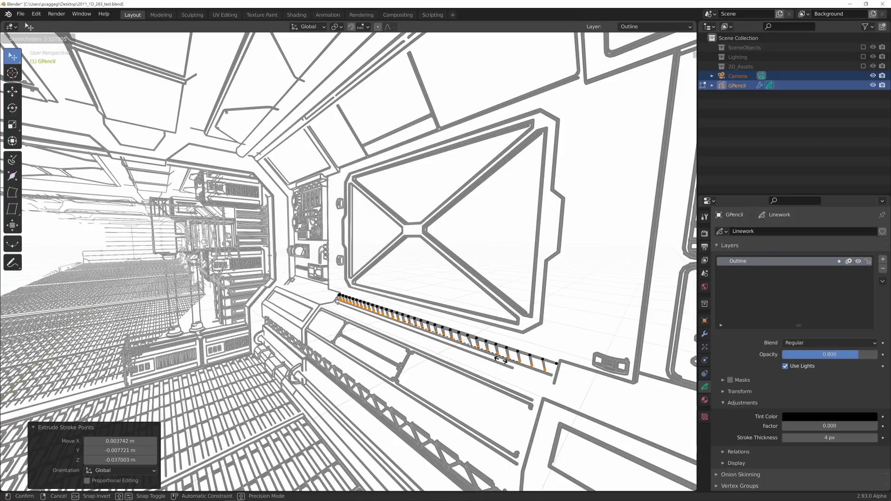
click(459, 343)
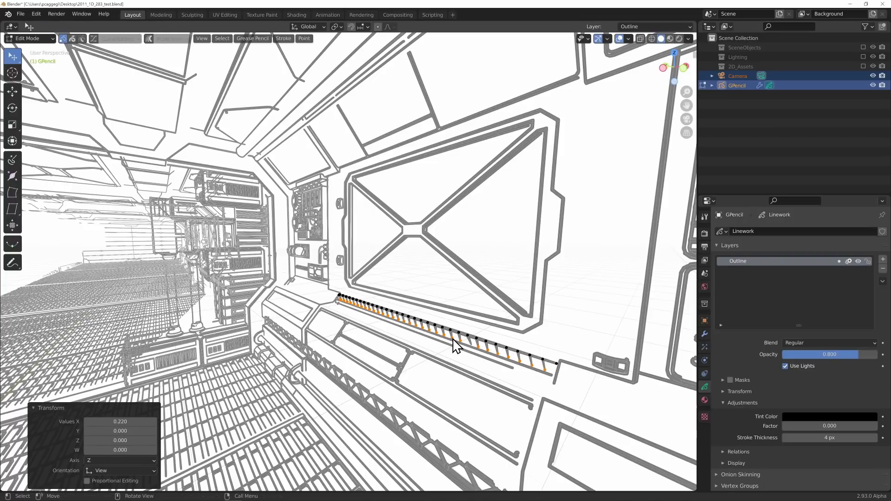
Return to Object Mode, view the linework through the camera, and deselect everything.
key(Tab)
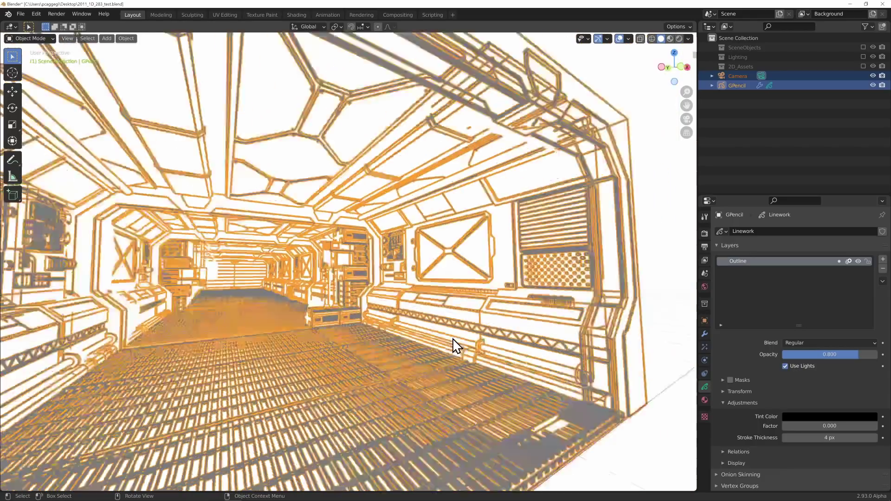
key(KP_0)
key(alt+a)
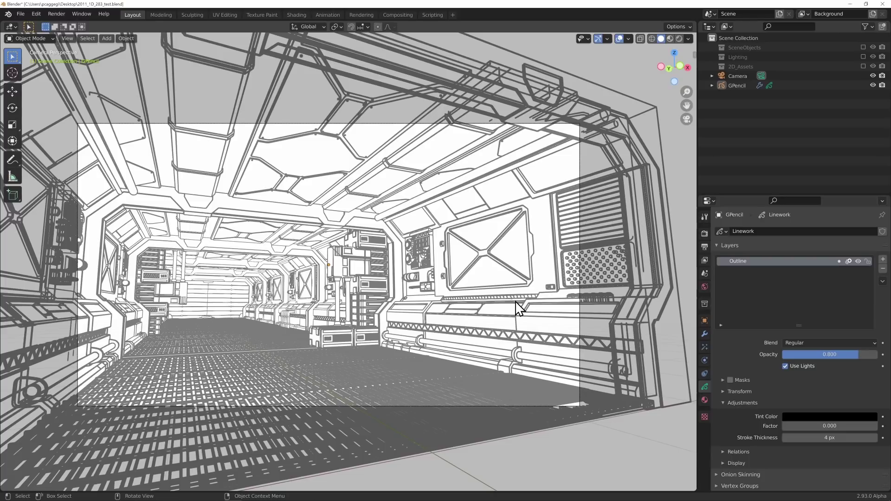
Include SceneObjects in the view layer with Material Preview shading, and set the Outline layer's opacity to 1.000.
click(863, 47)
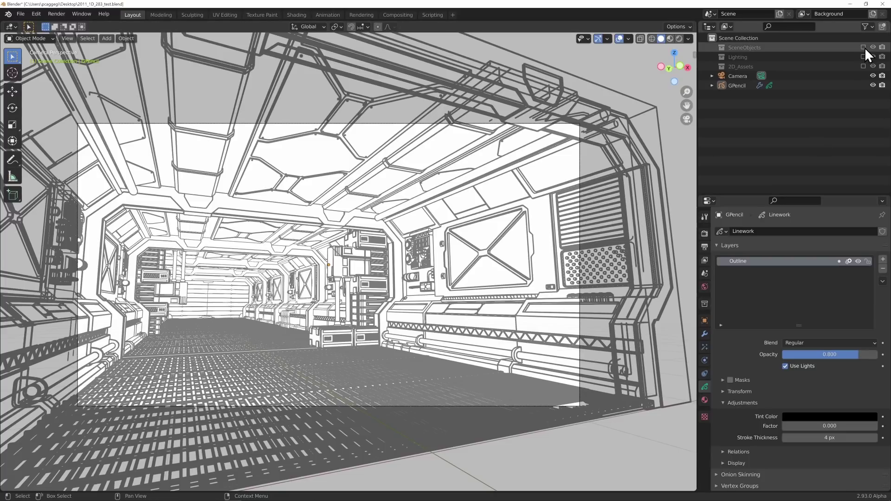
click(670, 39)
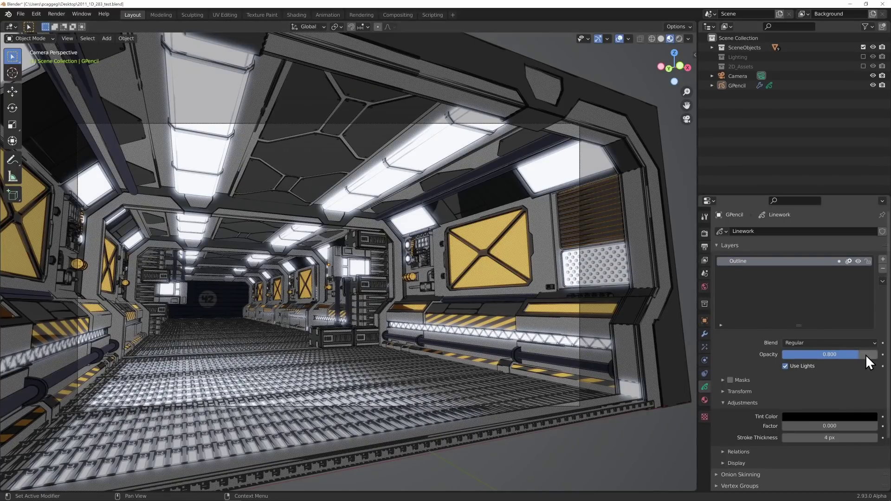
drag(871, 356, 882, 356)
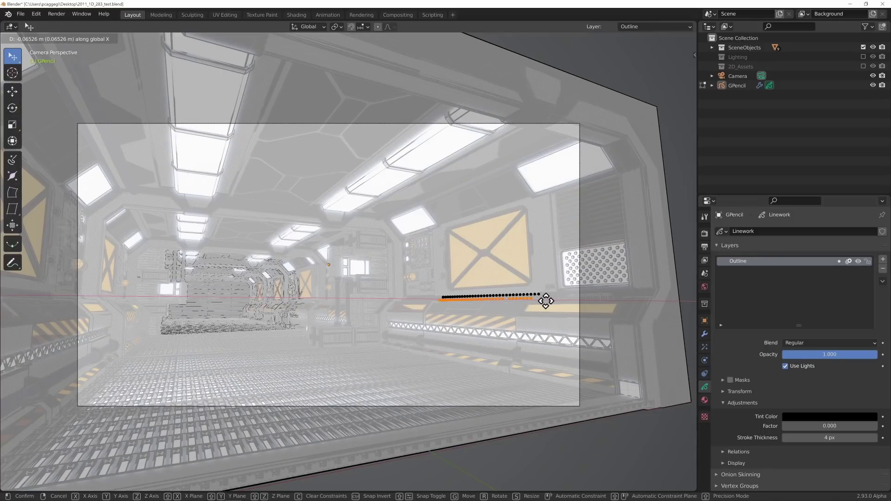
In Edit Mode, move the extruded tick tips along global X by about -0.065 m, and again by about -0.049 m.
click(546, 302)
middle_drag(548, 301, 502, 318)
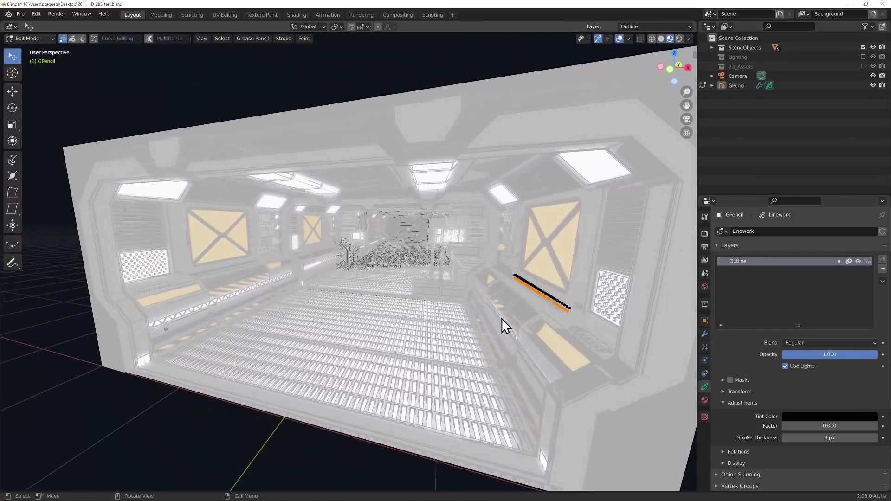
scroll(555, 315, up, 4)
shift+middle_drag(555, 316, 410, 300)
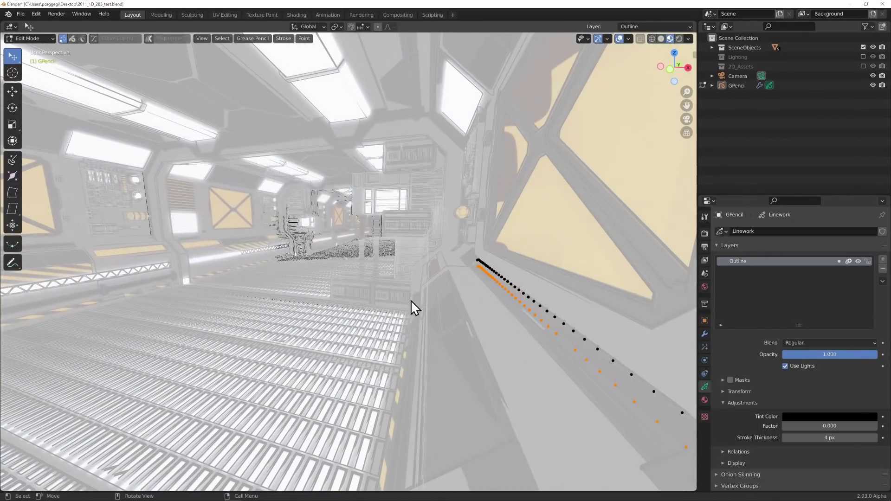
key(g)
key(y)
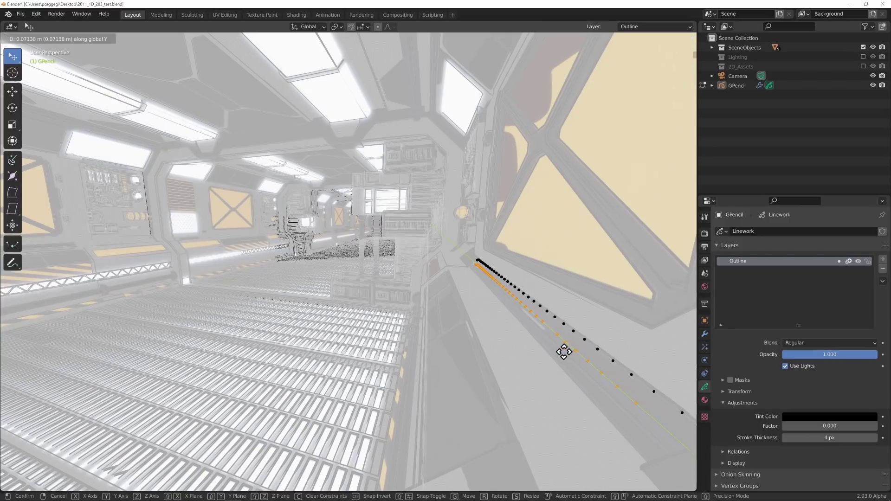
key(x)
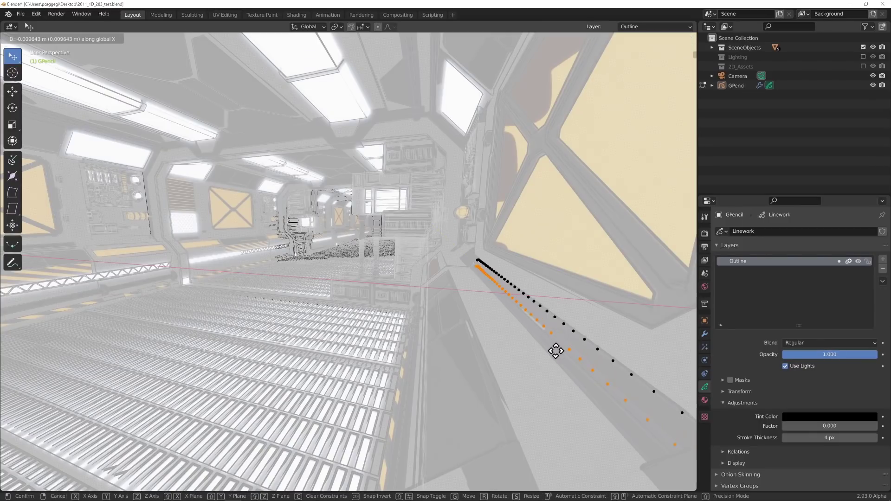
click(547, 350)
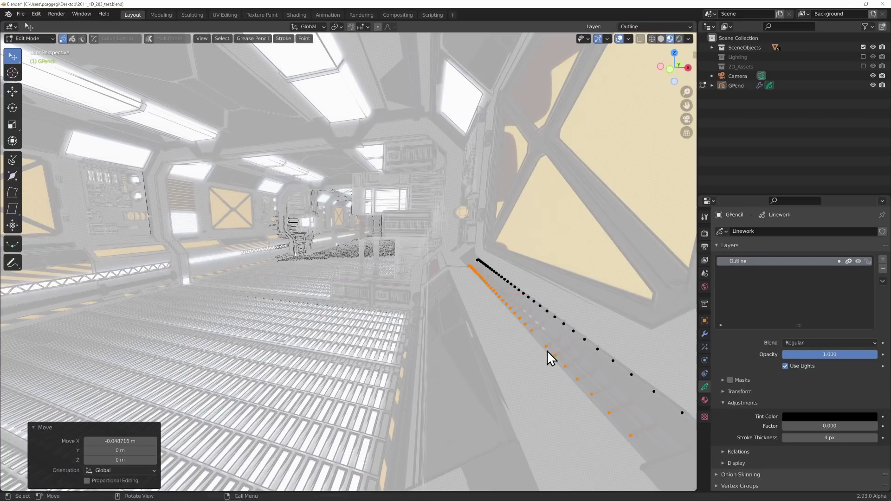
Move the tick tips back along global X by about 0.03 m, and return to Object Mode in camera view.
key(g)
key(x)
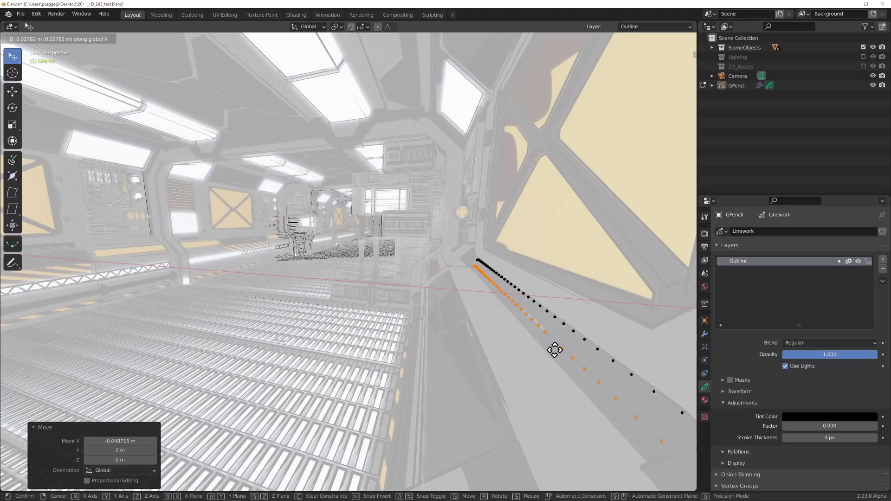
click(556, 350)
key(Tab)
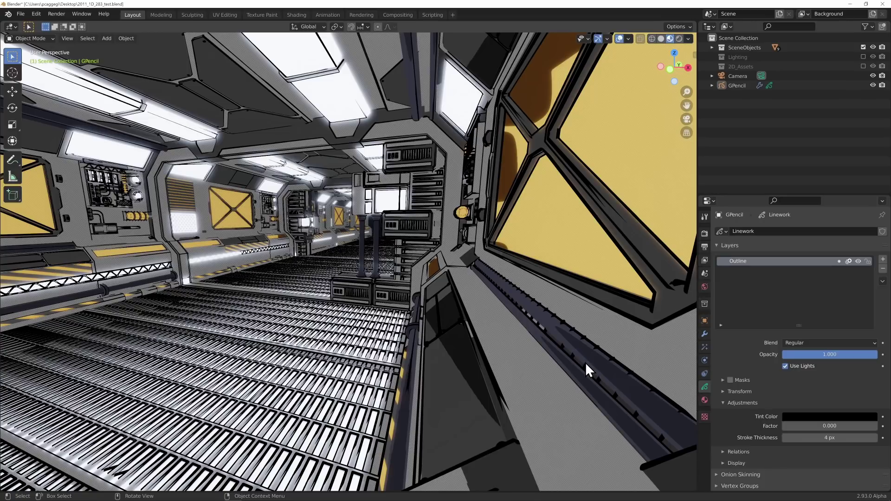
key(KP_0)
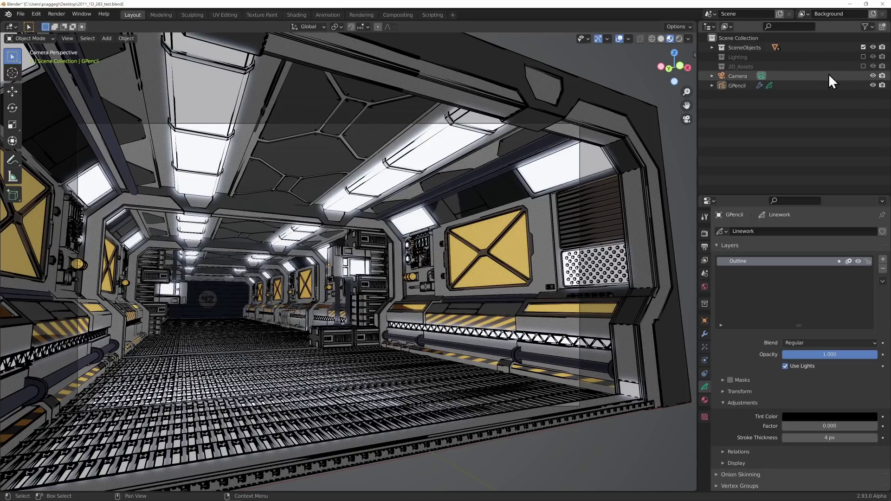
Include the 2D_Assets collection in the view layer and look at its characters through the camera.
click(864, 66)
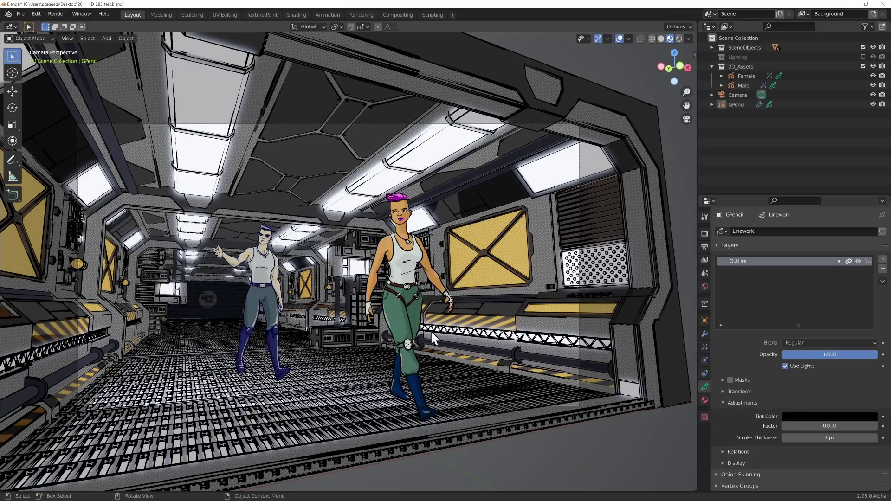
middle_drag(402, 279, 448, 273)
key(KP_0)
Render the current frame and examine the full image with the corridor linework and 2D characters.
key(F12)
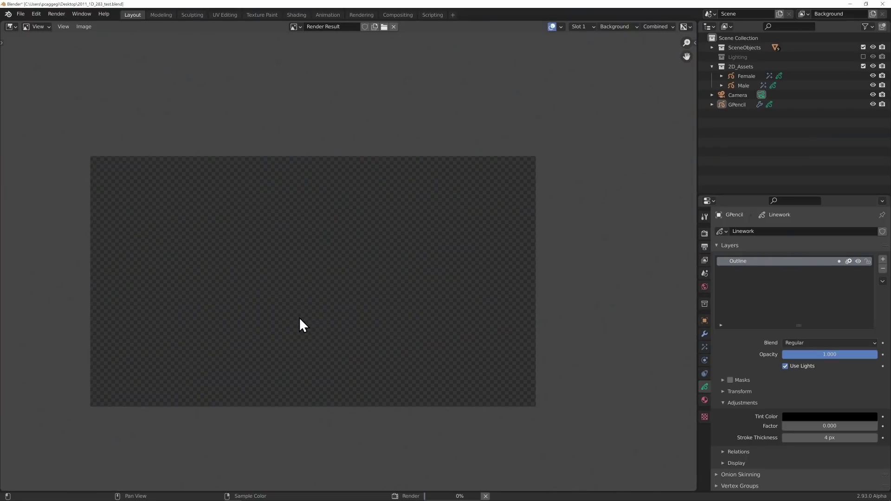
scroll(299, 317, up, 1)
middle_drag(266, 336, 313, 321)
scroll(347, 320, down, 1)
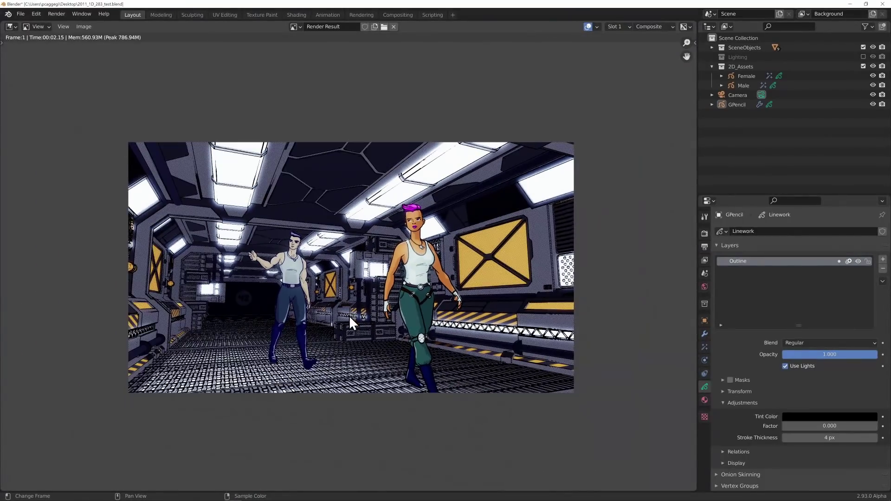